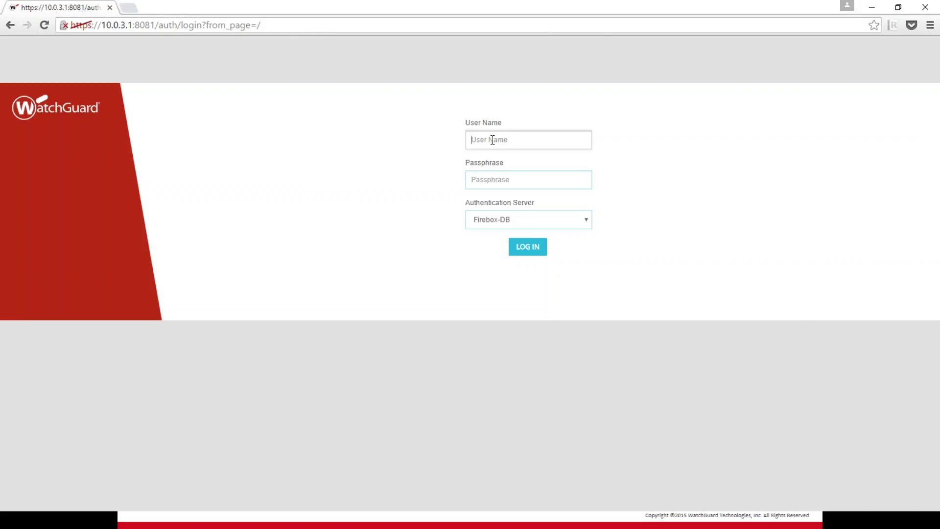
Log in as admin with the administrator passphrase to reach the Front Panel dashboard.
{"action": "type", "text": "admin"}
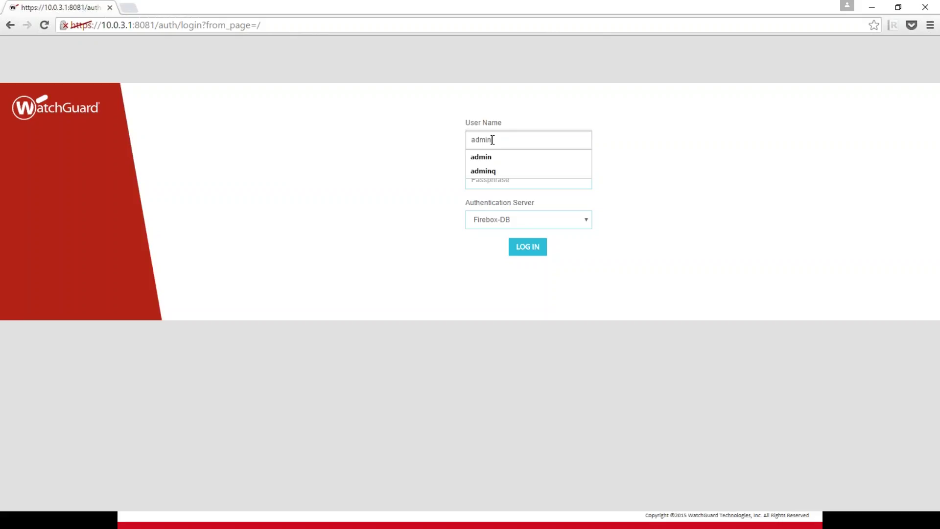
{"action": "key", "text": "Tab"}
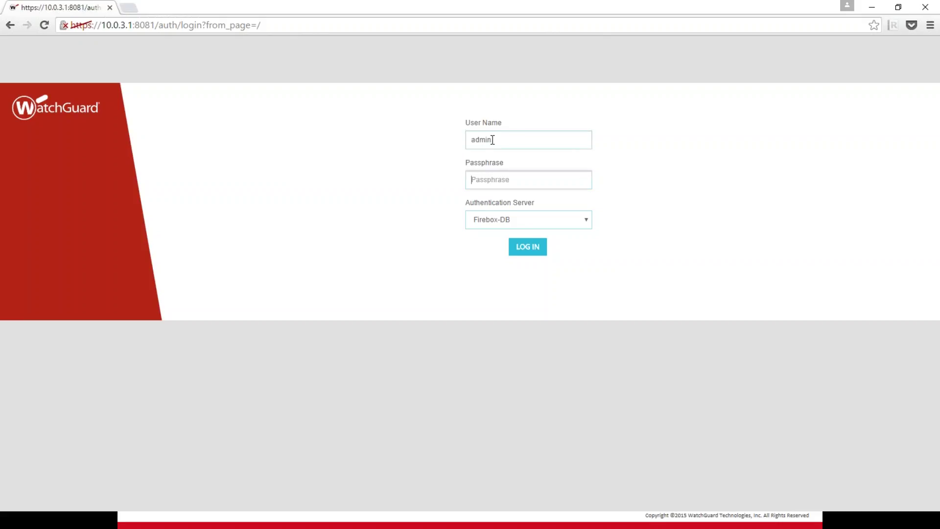
{"action": "type", "text": "•••••••••"}
{"action": "key", "text": "Return"}
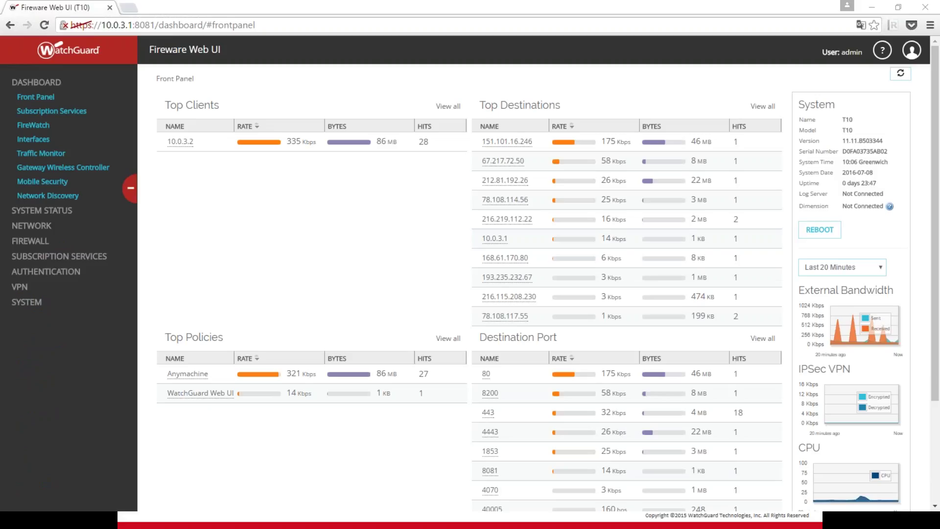
Expand NETWORK and open the Gateway Wireless Controller page showing the paired AP300.
{"action": "left_click", "coordinate": [40, 227]}
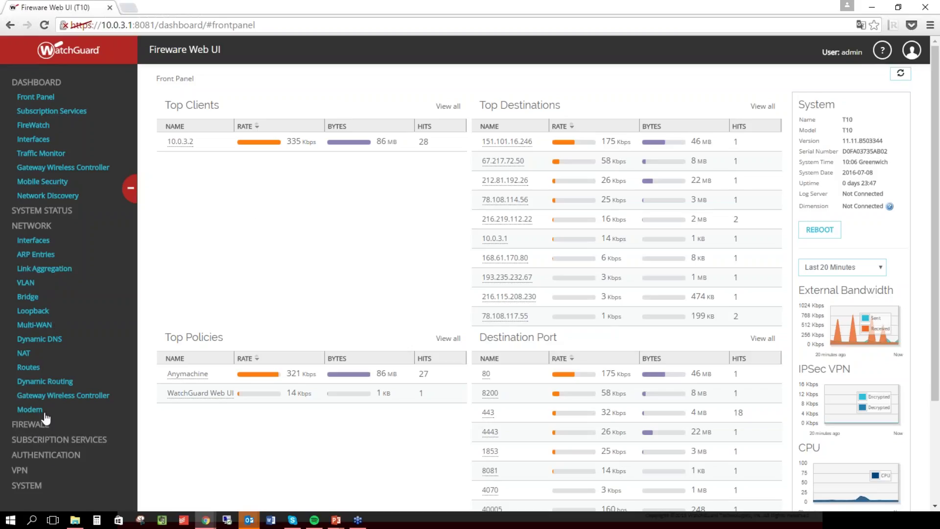
{"action": "left_click", "coordinate": [47, 396]}
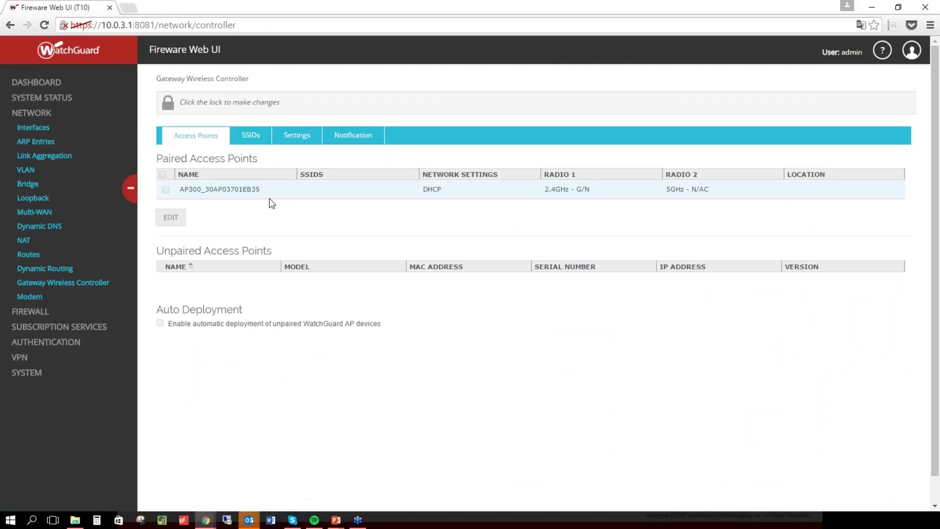
Unlock the configuration from the SSIDs tab and begin adding a new SSID.
{"action": "left_click", "coordinate": [256, 141]}
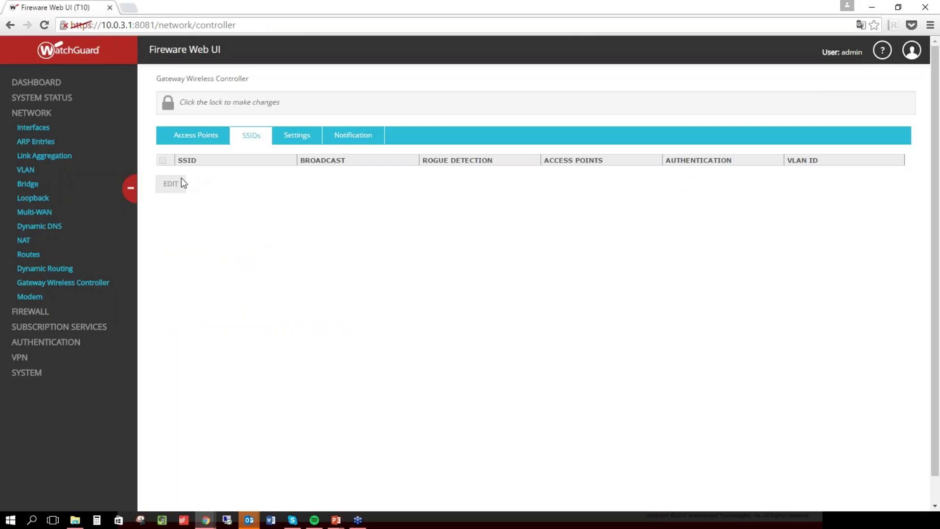
{"action": "left_click", "coordinate": [168, 102]}
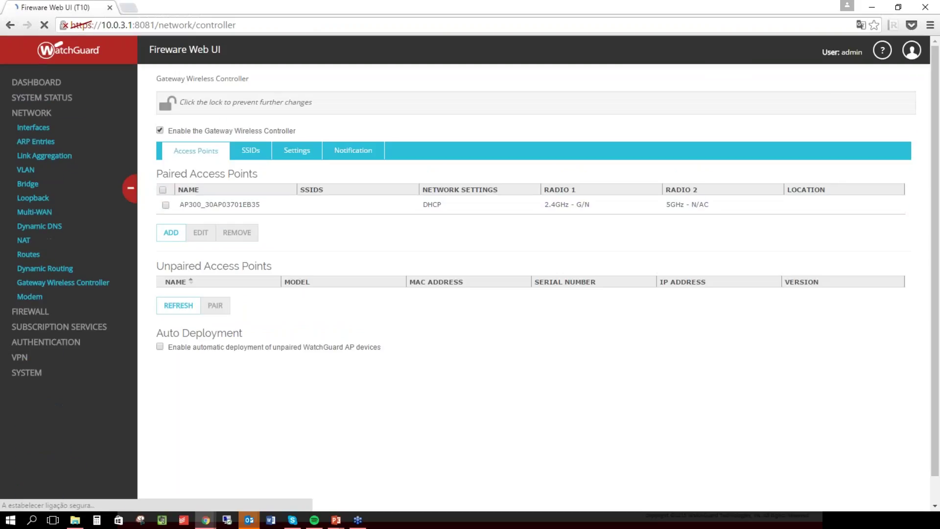
{"action": "left_click", "coordinate": [250, 150]}
{"action": "left_click", "coordinate": [171, 198]}
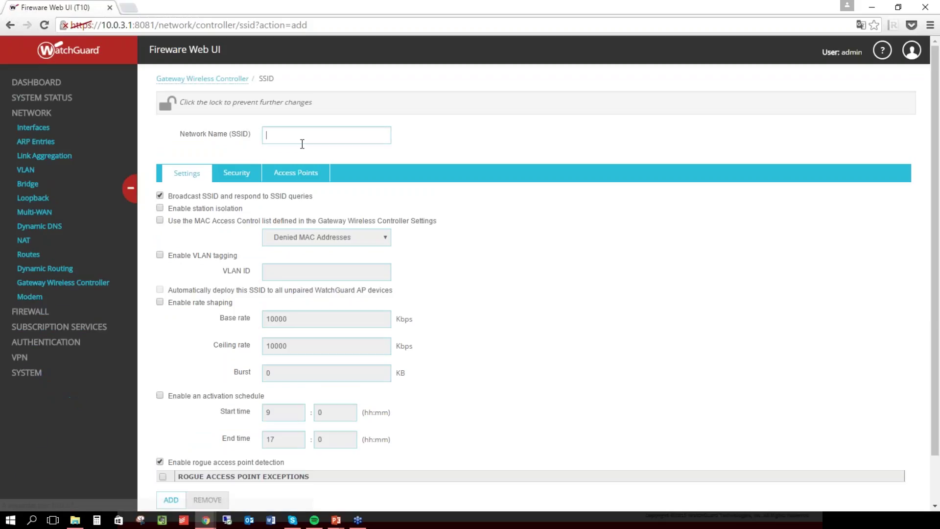
Name the new SSID HotelWIFI and leave its security mode Disabled.
{"action": "left_click", "coordinate": [302, 144]}
{"action": "type", "text": "Hotel"}
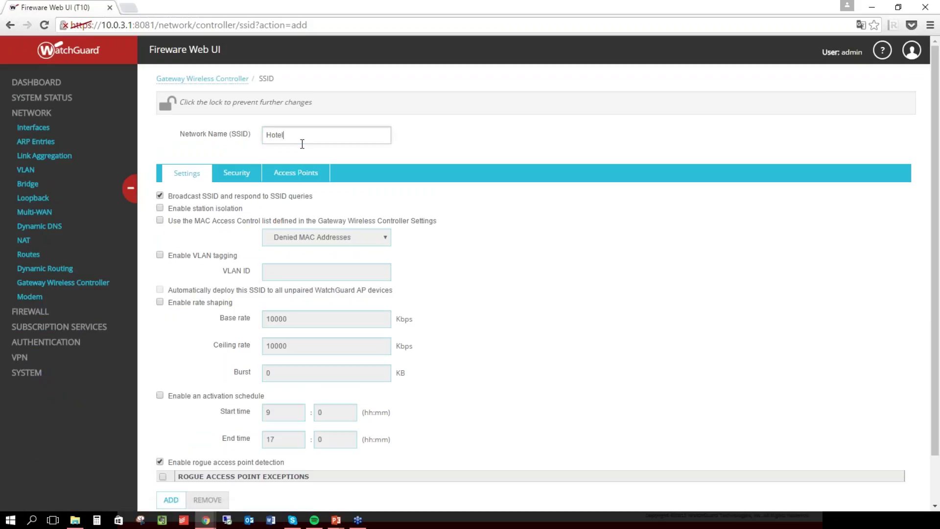
{"action": "type", "text": "WIFI"}
{"action": "key", "text": "BackSpace"}
{"action": "key", "text": "BackSpace"}
{"action": "type", "text": "FI"}
{"action": "scroll", "coordinate": [274, 200], "scroll_direction": "down", "scroll_amount": 1}
{"action": "scroll", "coordinate": [277, 215], "scroll_direction": "down", "scroll_amount": 1}
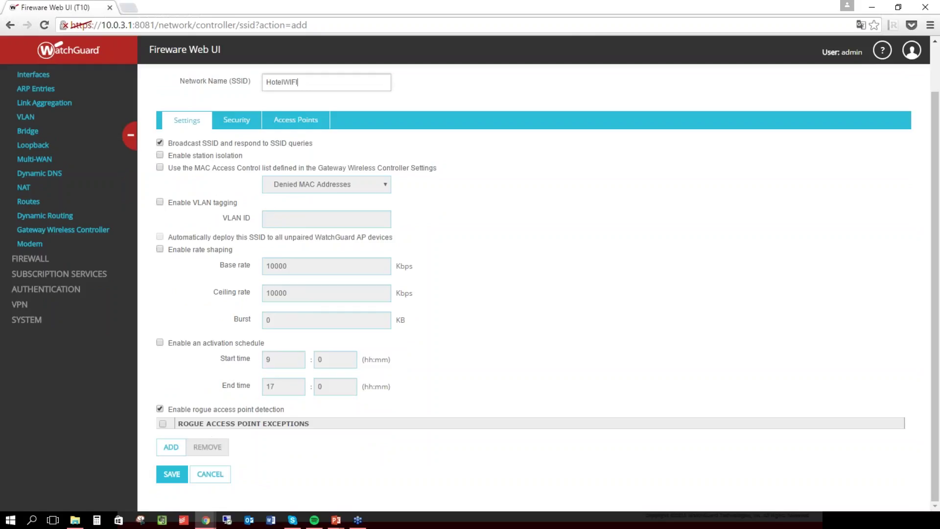
{"action": "left_click", "coordinate": [249, 117]}
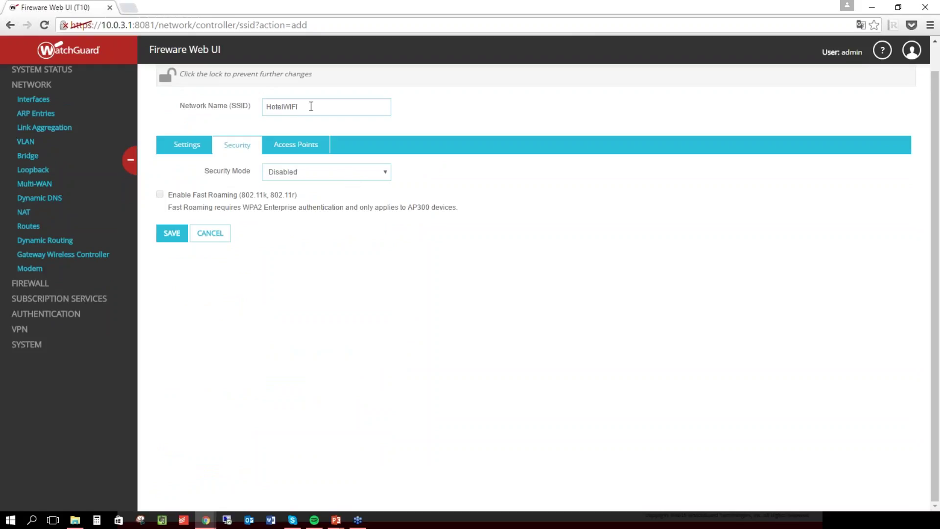
{"action": "left_click", "coordinate": [288, 175]}
{"action": "left_click", "coordinate": [287, 176]}
Assign the SSID to the AP300's radio1 and save it.
{"action": "left_click", "coordinate": [296, 145]}
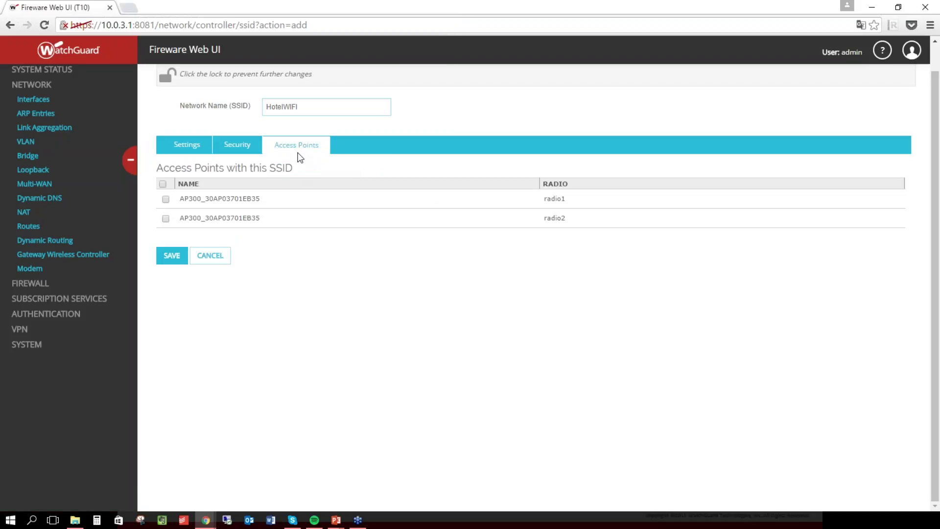
{"action": "left_click", "coordinate": [165, 198]}
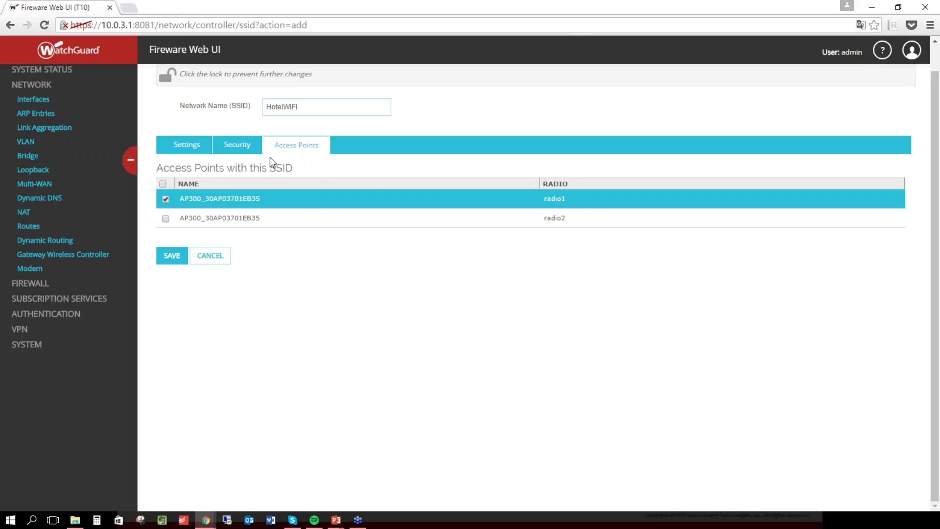
{"action": "left_click", "coordinate": [238, 146]}
{"action": "left_click", "coordinate": [187, 147]}
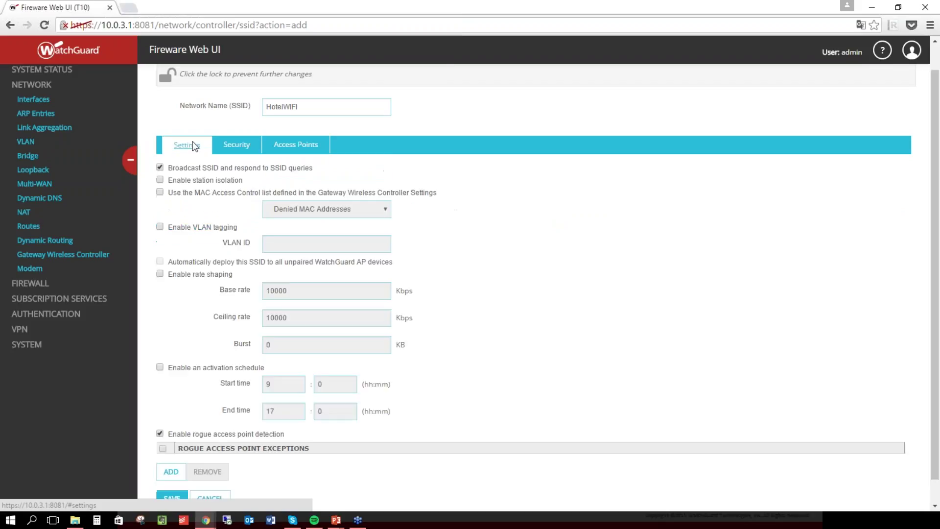
{"action": "scroll", "coordinate": [169, 480], "scroll_direction": "down", "scroll_amount": 1}
{"action": "left_click", "coordinate": [171, 475]}
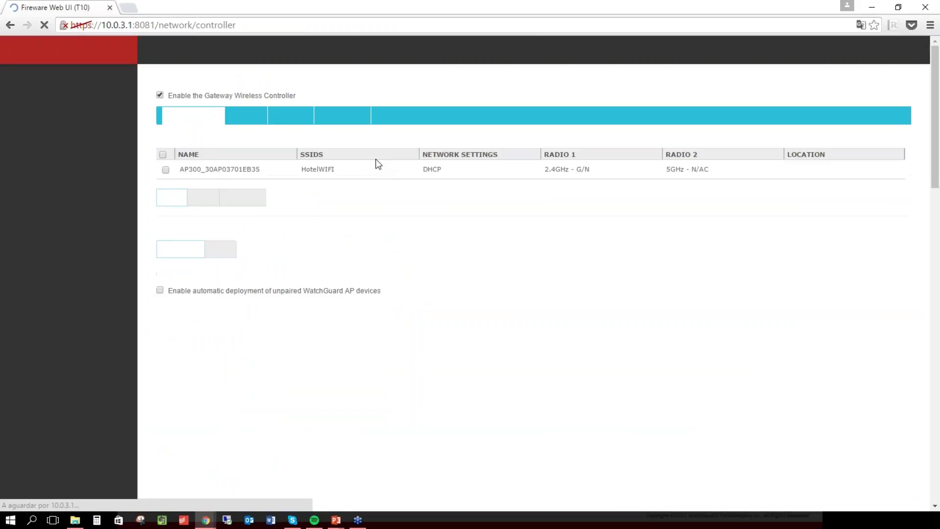
Open the saved HotelWIFI SSID for editing to verify it, then go back.
{"action": "left_click", "coordinate": [252, 151]}
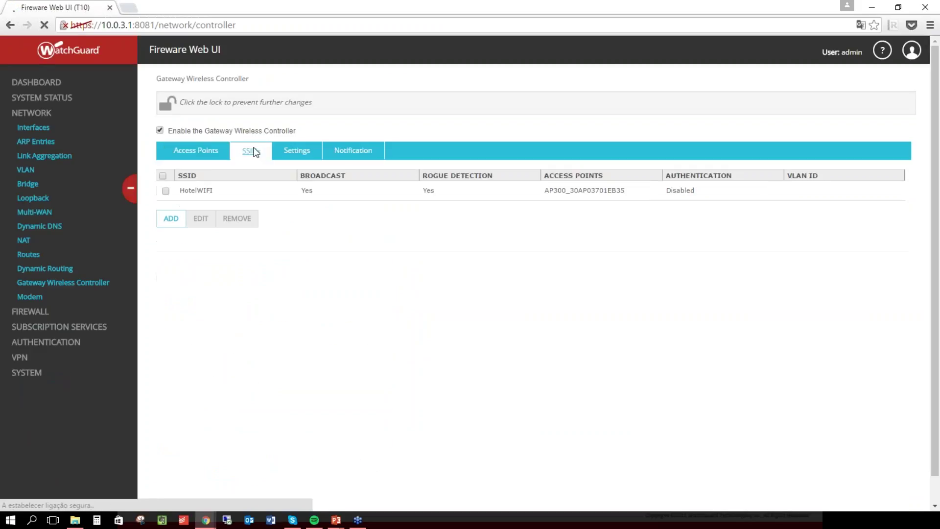
{"action": "left_click", "coordinate": [194, 192]}
{"action": "left_click", "coordinate": [200, 219]}
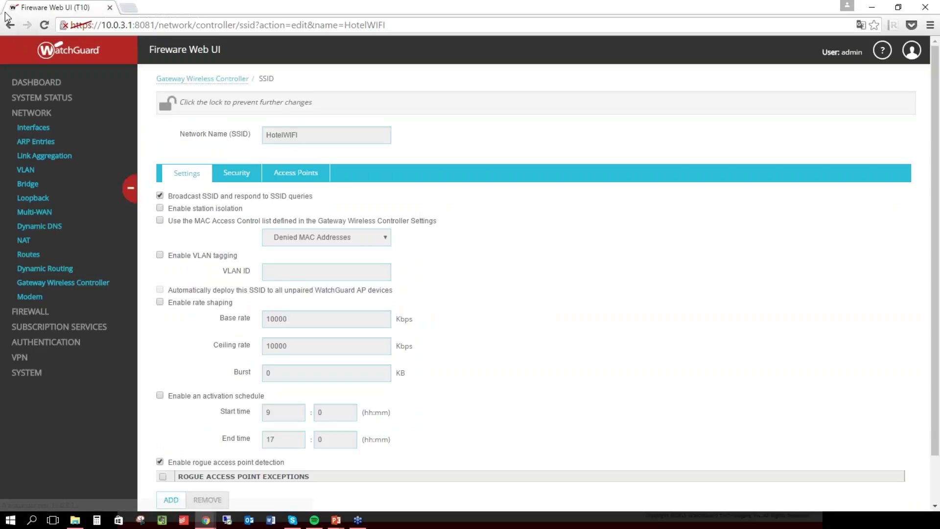
{"action": "left_click", "coordinate": [12, 25]}
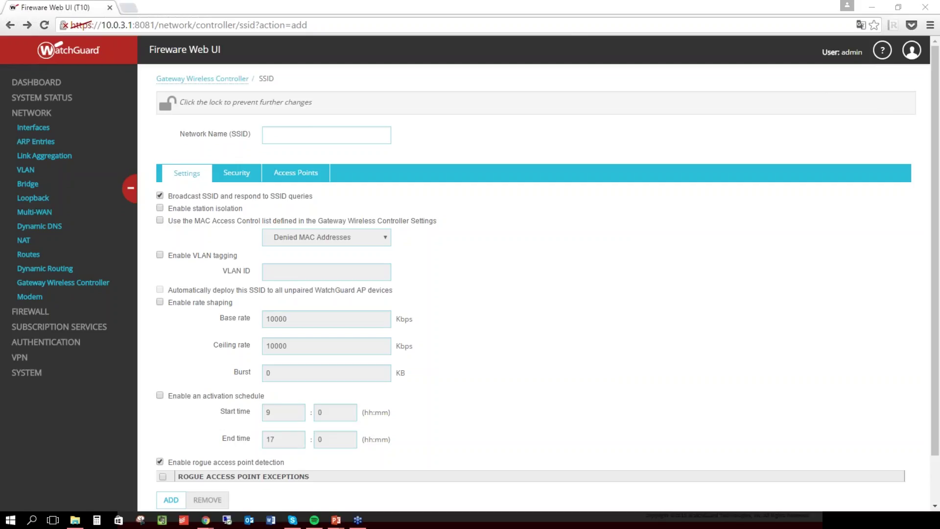
Open the network Interfaces list.
{"action": "triple_click", "coordinate": [690, 360]}
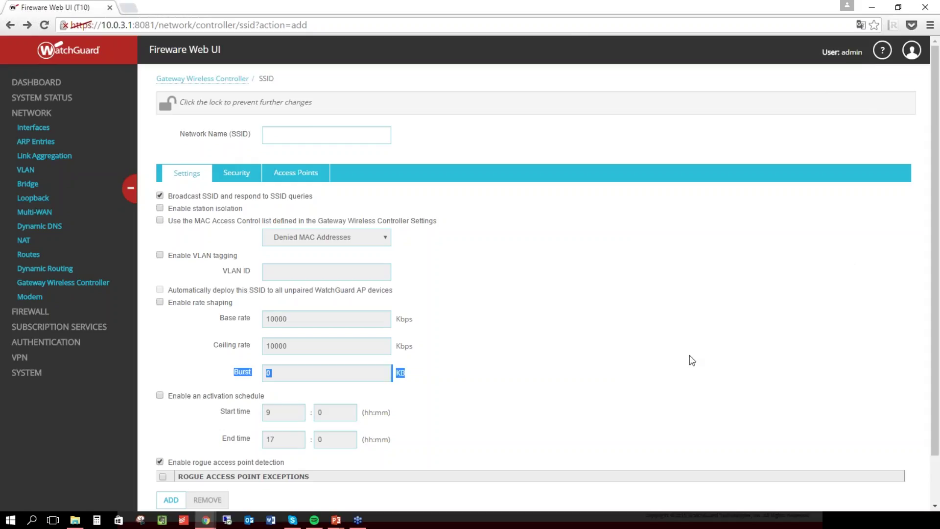
{"action": "left_click", "coordinate": [691, 360]}
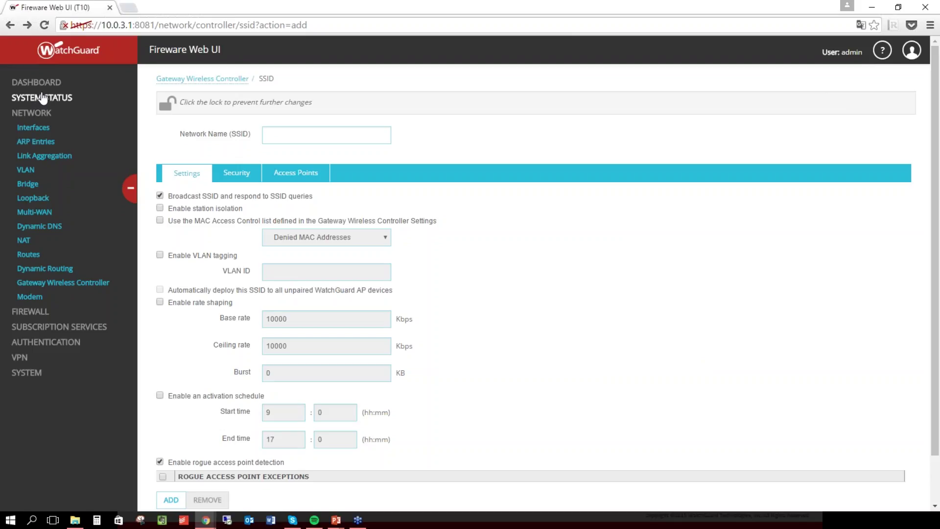
{"action": "left_click", "coordinate": [33, 128]}
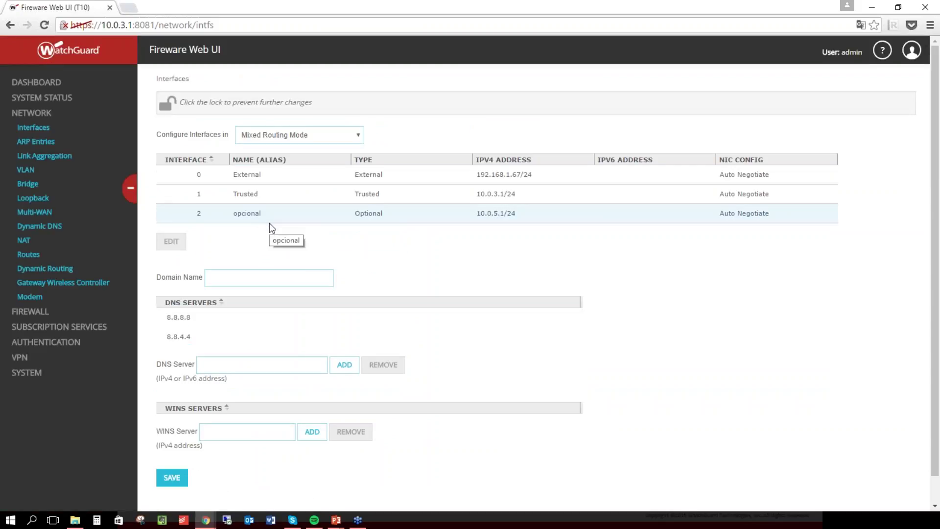
Edit the opcional interface, replace its name with HotelWiFI, and save.
{"action": "left_click", "coordinate": [322, 201]}
{"action": "left_click", "coordinate": [225, 221]}
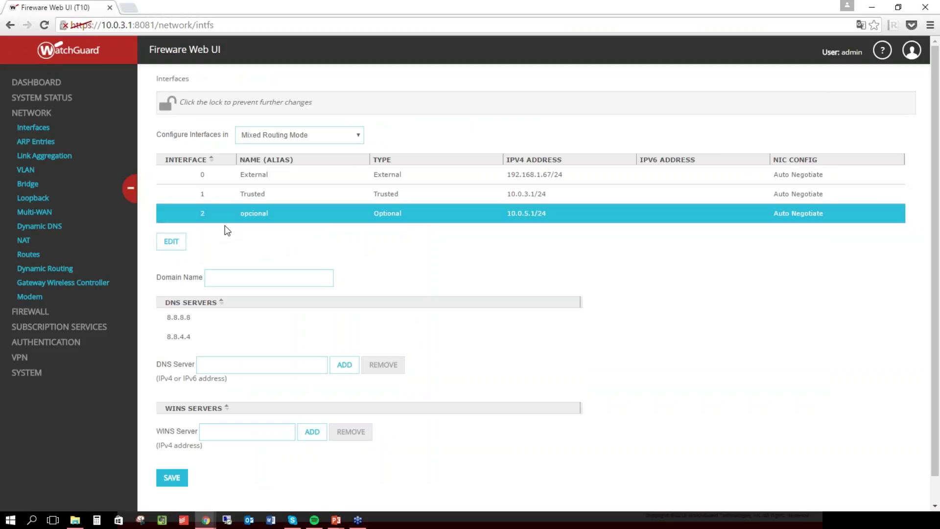
{"action": "left_click", "coordinate": [172, 243]}
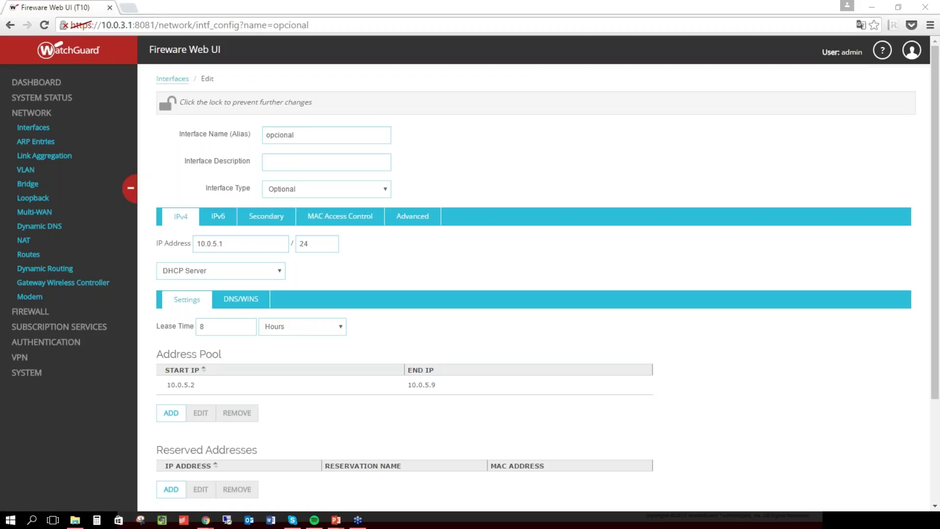
{"action": "left_click_drag", "start_coordinate": [684, 270], "coordinate": [104, 233]}
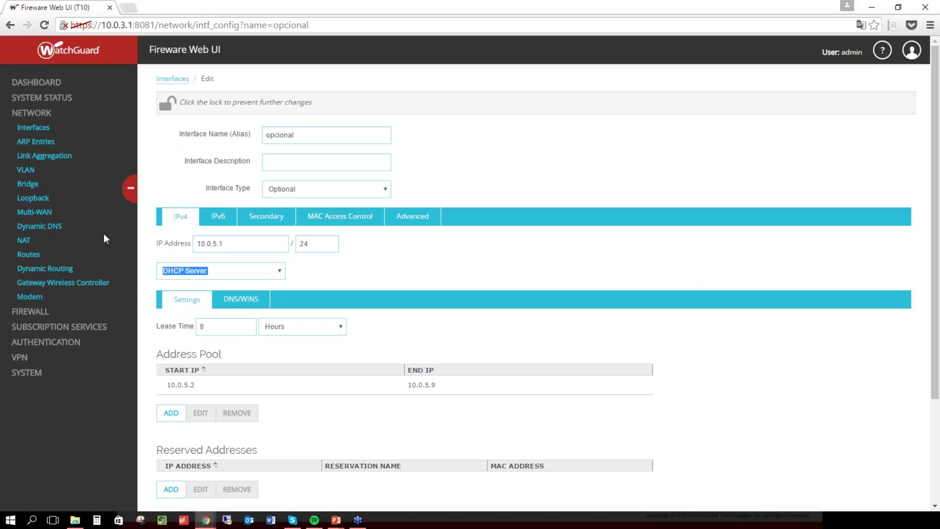
{"action": "left_click_drag", "start_coordinate": [310, 130], "coordinate": [231, 114]}
{"action": "type", "text": "HotelWiFI"}
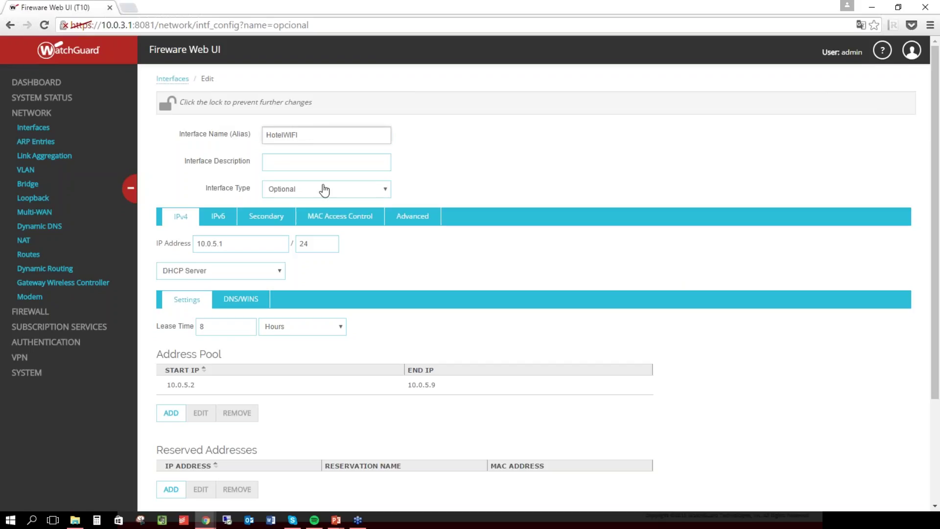
{"action": "left_click", "coordinate": [370, 193]}
{"action": "scroll", "coordinate": [255, 269], "scroll_direction": "down", "scroll_amount": 3}
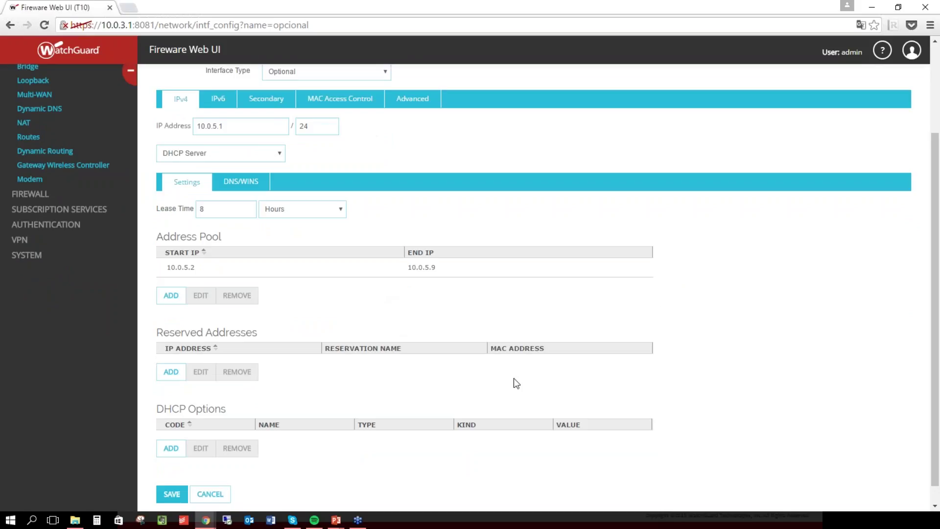
{"action": "scroll", "coordinate": [262, 321], "scroll_direction": "down", "scroll_amount": 1}
{"action": "left_click", "coordinate": [172, 474]}
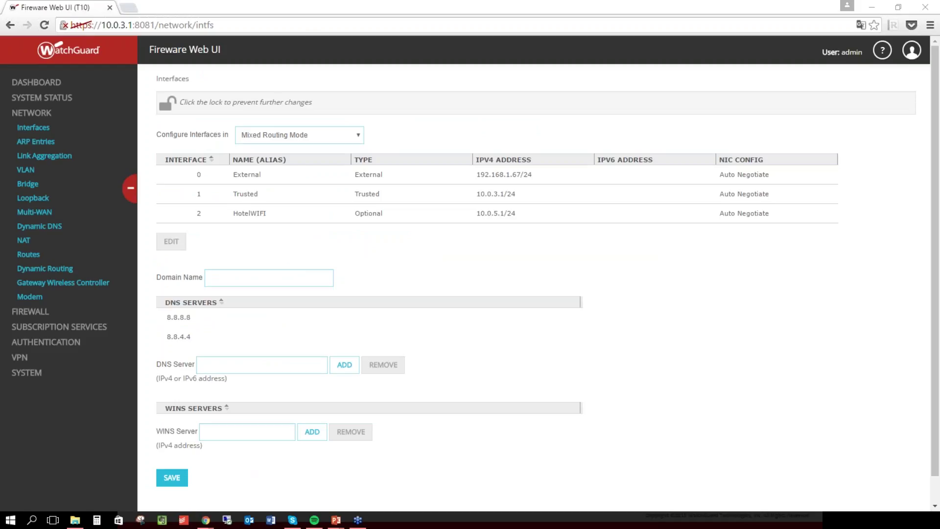
On the Hotspot page, remove the existing HotelWIFI hotspot and begin adding a new one.
{"action": "left_click", "coordinate": [583, 283]}
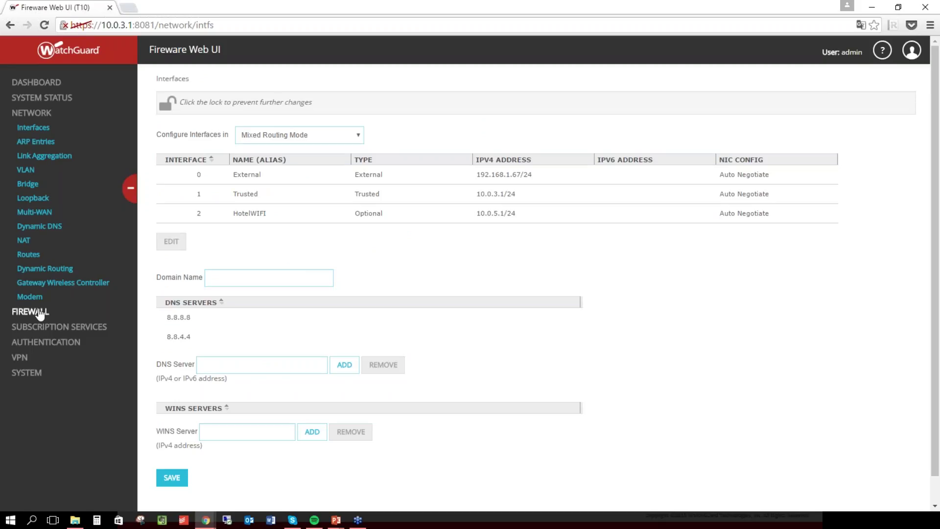
{"action": "left_click", "coordinate": [49, 346]}
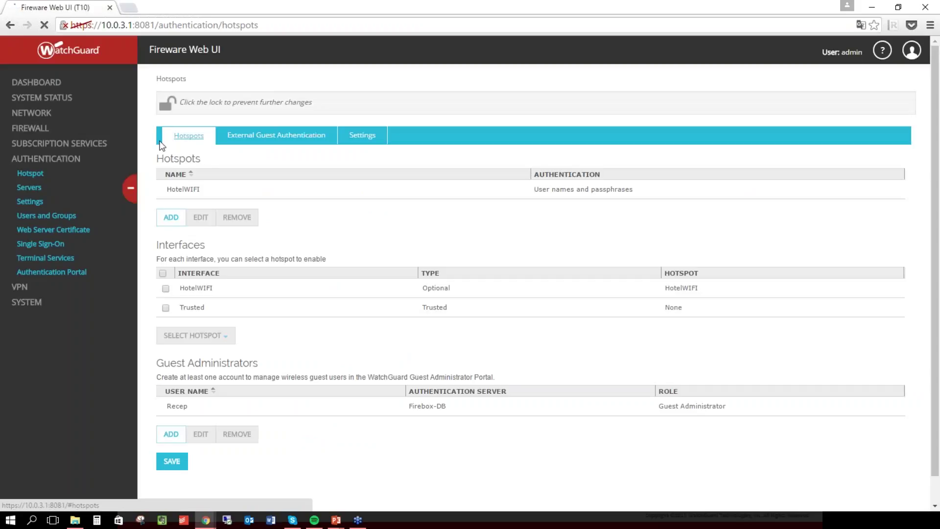
{"action": "left_click", "coordinate": [246, 191]}
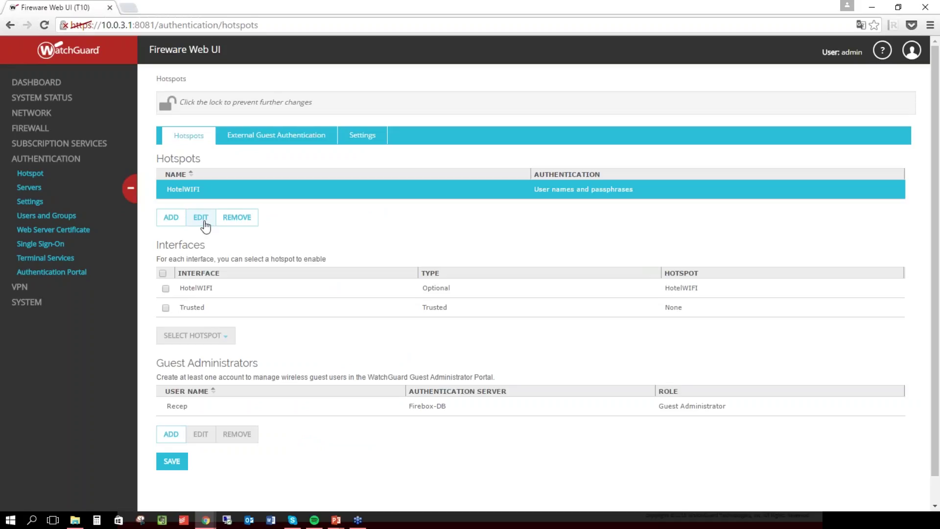
{"action": "left_click", "coordinate": [231, 140]}
{"action": "left_click", "coordinate": [193, 137]}
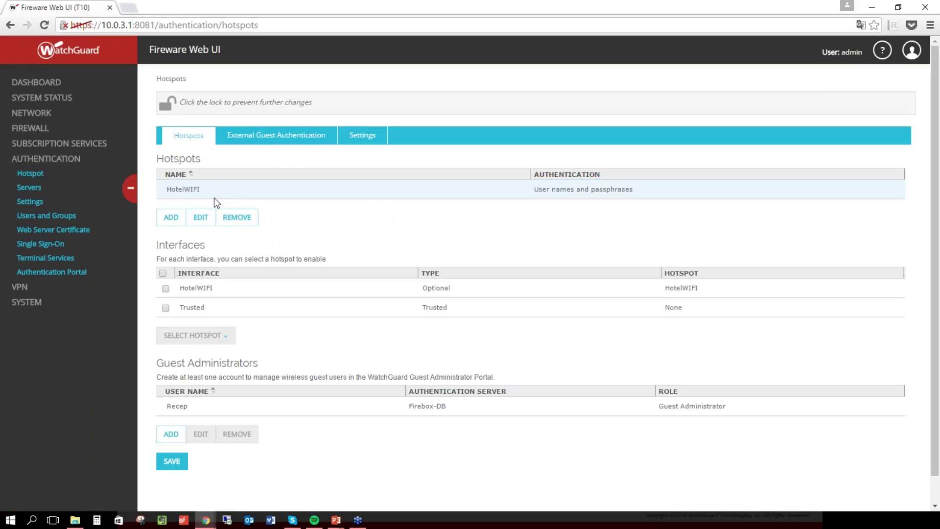
{"action": "left_click", "coordinate": [237, 217]}
{"action": "left_click", "coordinate": [172, 198]}
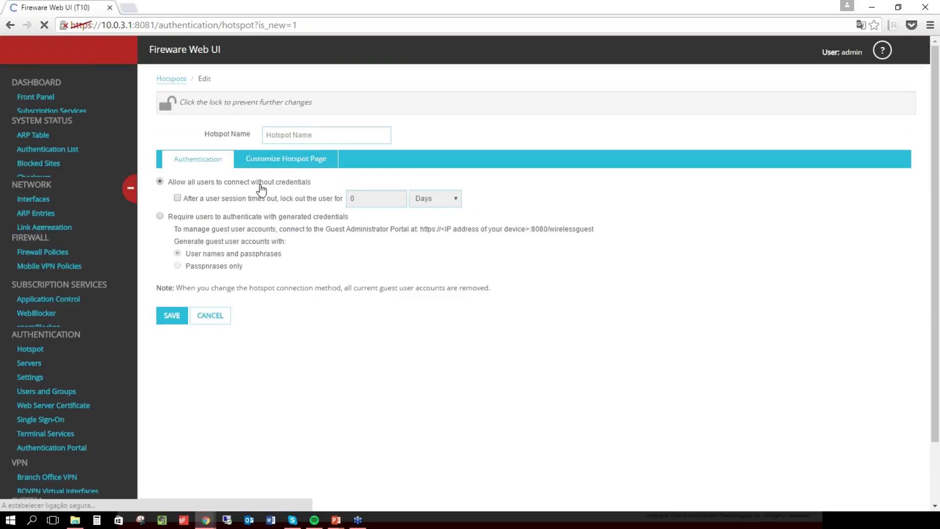
Name the hotspot HotelWIFI, require generated credentials, and open Customize Hotspot Page.
{"action": "left_click", "coordinate": [311, 133]}
{"action": "type", "text": "HotelWIFI"}
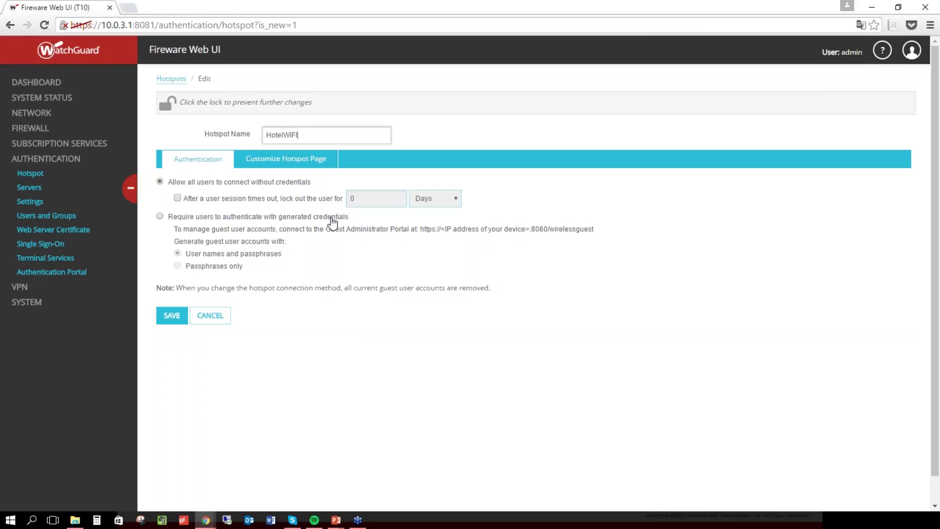
{"action": "left_click", "coordinate": [331, 219]}
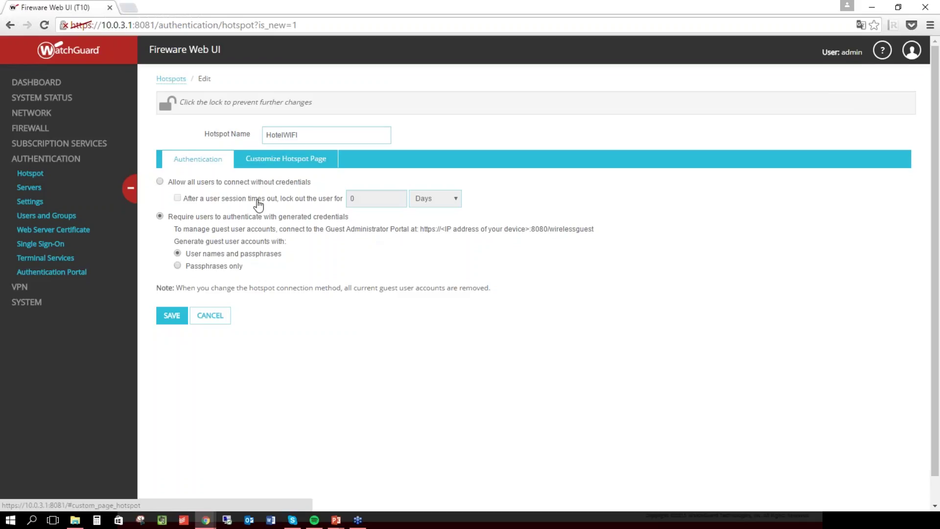
{"action": "left_click", "coordinate": [319, 160]}
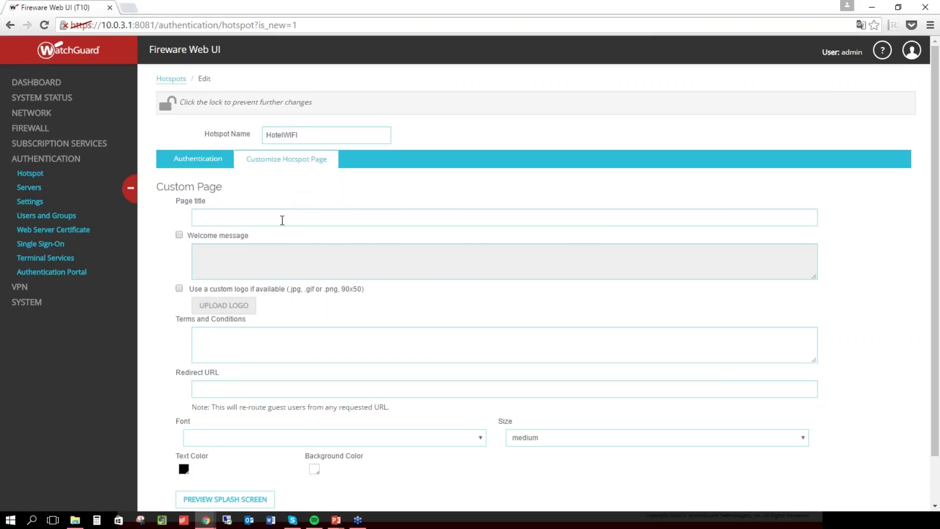
Set the splash page title to 'Hotel do Mar' and enable a custom logo.
{"action": "left_click", "coordinate": [261, 220]}
{"action": "type", "text": "HOT"}
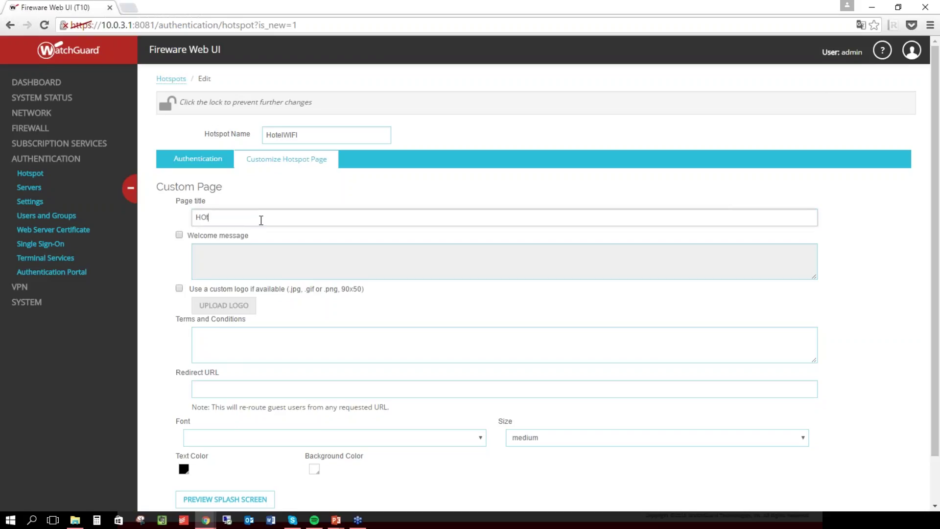
{"action": "type", "text": "otel do M"}
{"action": "left_click", "coordinate": [179, 289]}
Upload ilQmilyu.png as the custom logo and close the upload window.
{"action": "left_click", "coordinate": [216, 305]}
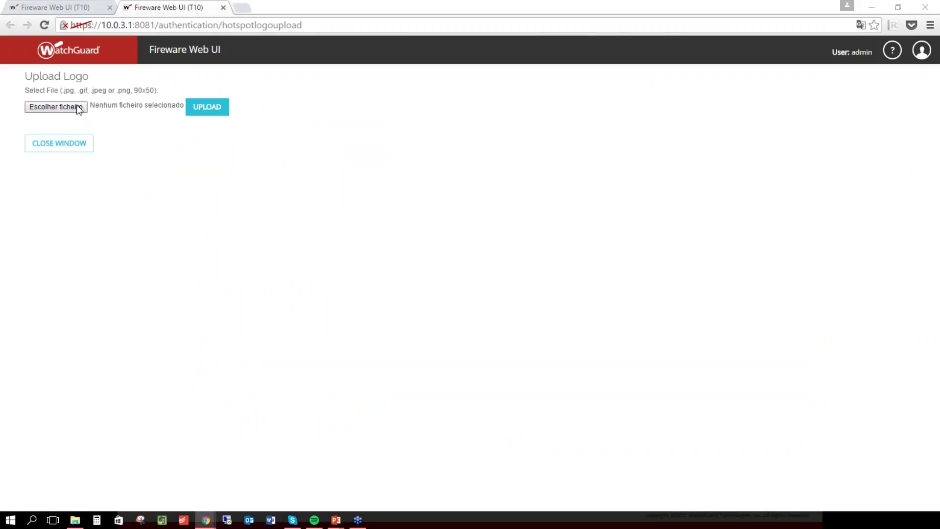
{"action": "left_click", "coordinate": [78, 107]}
{"action": "left_click", "coordinate": [208, 105]}
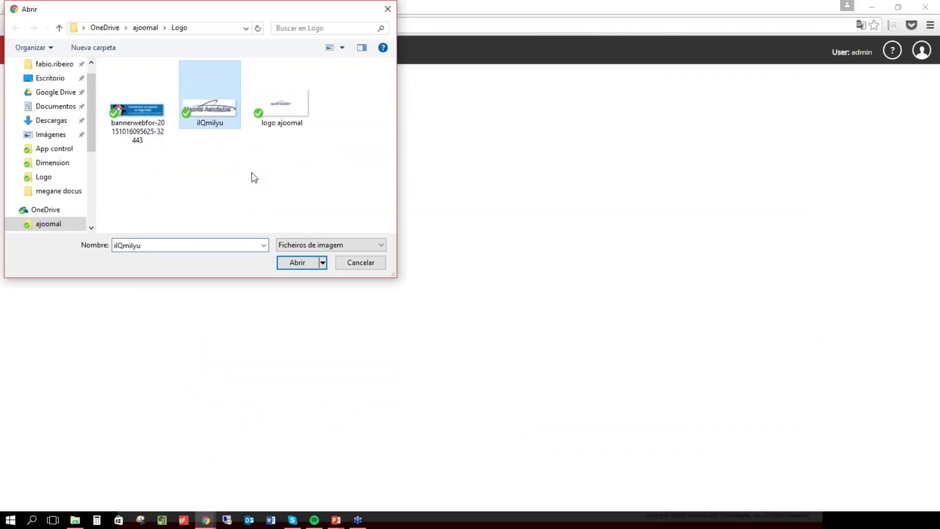
{"action": "left_click", "coordinate": [310, 269]}
{"action": "left_click", "coordinate": [205, 110]}
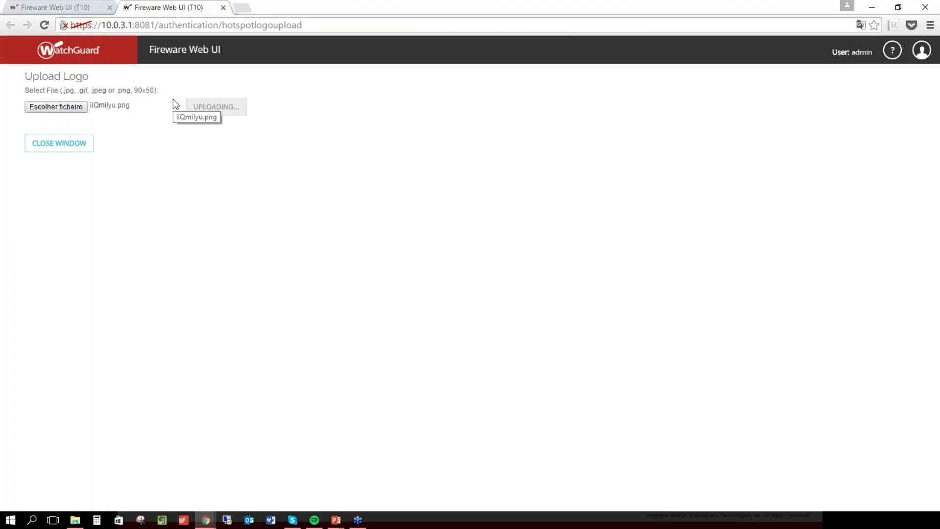
{"action": "left_click", "coordinate": [80, 168]}
{"action": "scroll", "coordinate": [255, 294], "scroll_direction": "down", "scroll_amount": 1}
{"action": "left_click", "coordinate": [255, 294]}
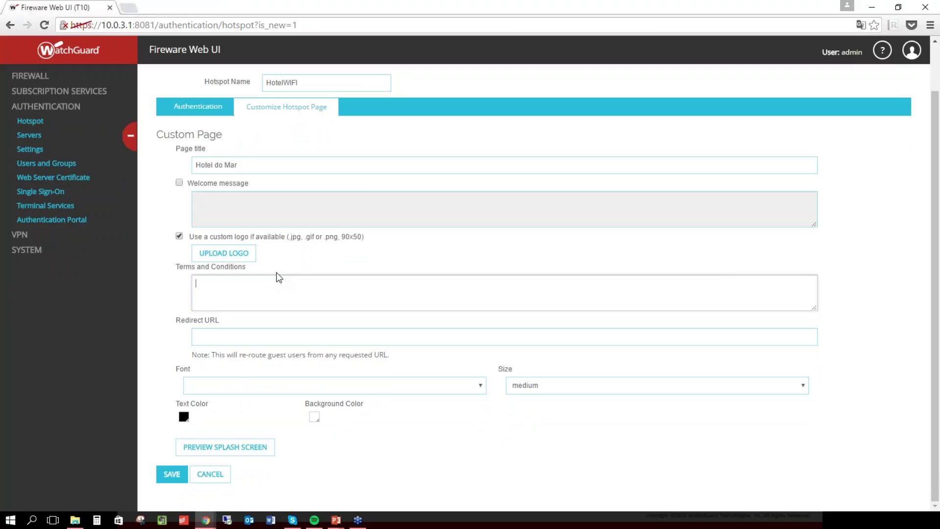
Enter the terms and conditions 'A sua navegação poderá ser gravada'.
{"action": "type", "text": "A sua ne"}
{"action": "type", "text": "veg"}
{"action": "key", "text": "BackSpace"}
{"action": "key", "text": "BackSpace"}
{"action": "type", "text": "avegação poderá ser gravada"}
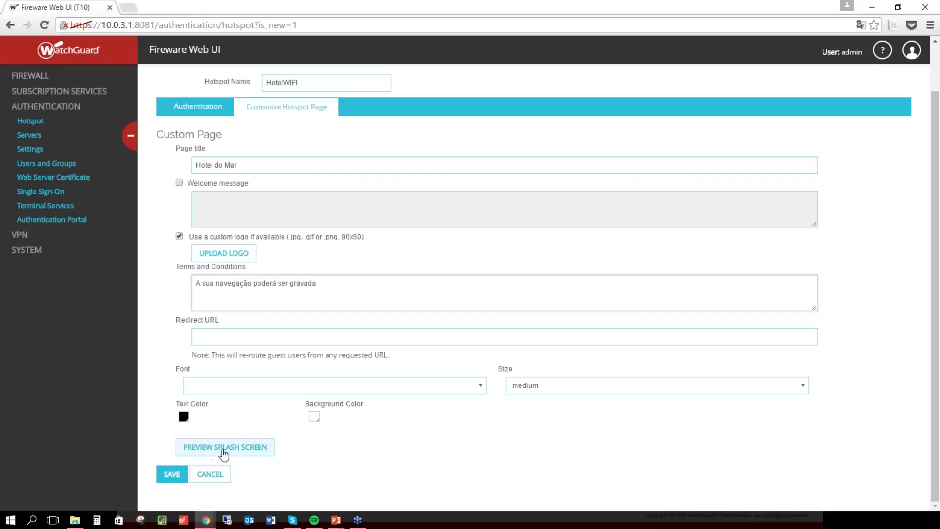
Allow pop-ups from the firewall and preview the Hotel do Mar splash screen.
{"action": "left_click", "coordinate": [224, 447]}
{"action": "left_click", "coordinate": [833, 29]}
{"action": "left_click", "coordinate": [693, 79]}
{"action": "left_click", "coordinate": [768, 121]}
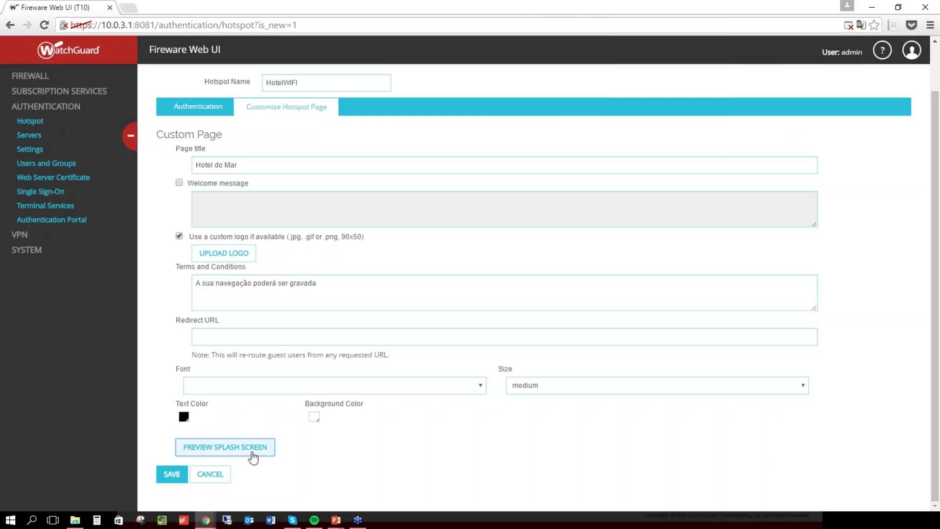
{"action": "left_click", "coordinate": [253, 450]}
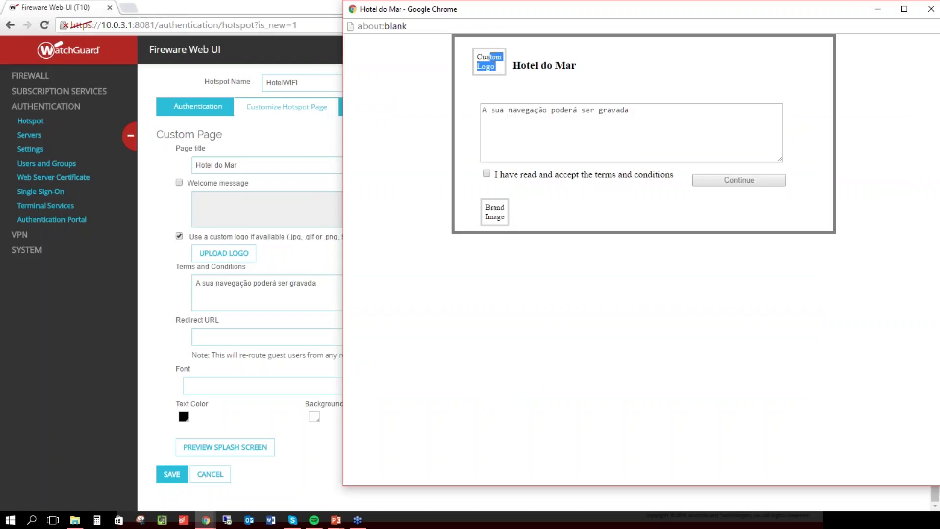
{"action": "double_click", "coordinate": [479, 55]}
{"action": "left_click", "coordinate": [479, 56]}
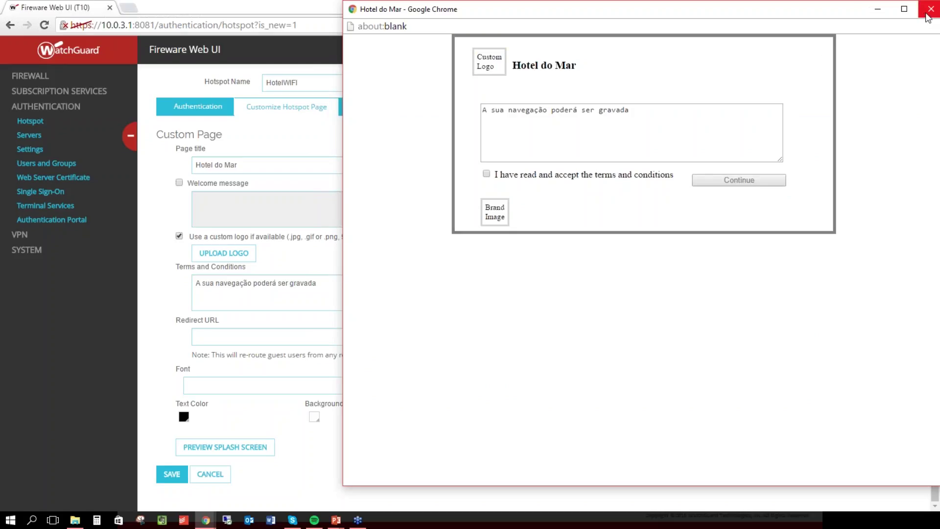
{"action": "left_click", "coordinate": [930, 8]}
After the duplicate-name save error, cancel the edit and select HotelWIFI in the Hotspots list.
{"action": "left_click", "coordinate": [172, 474]}
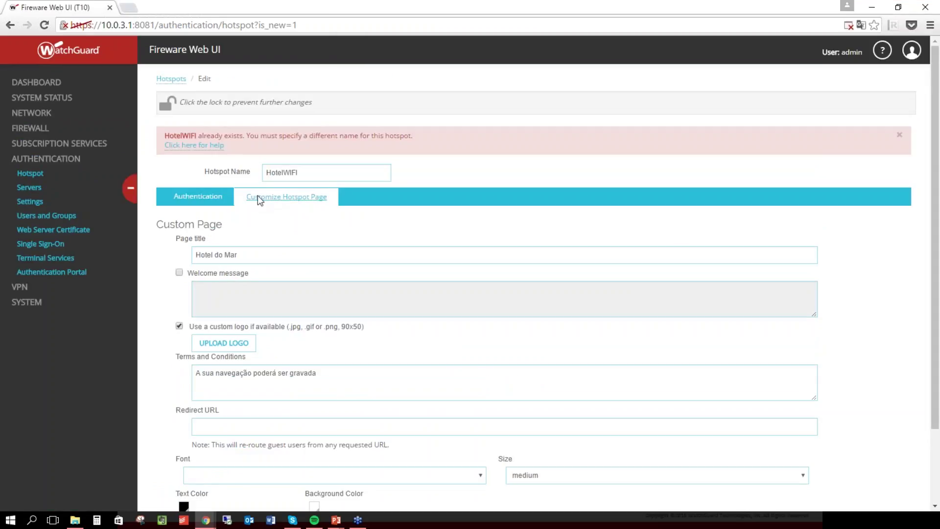
{"action": "left_click_drag", "start_coordinate": [266, 136], "coordinate": [351, 132]}
{"action": "left_click", "coordinate": [404, 126]}
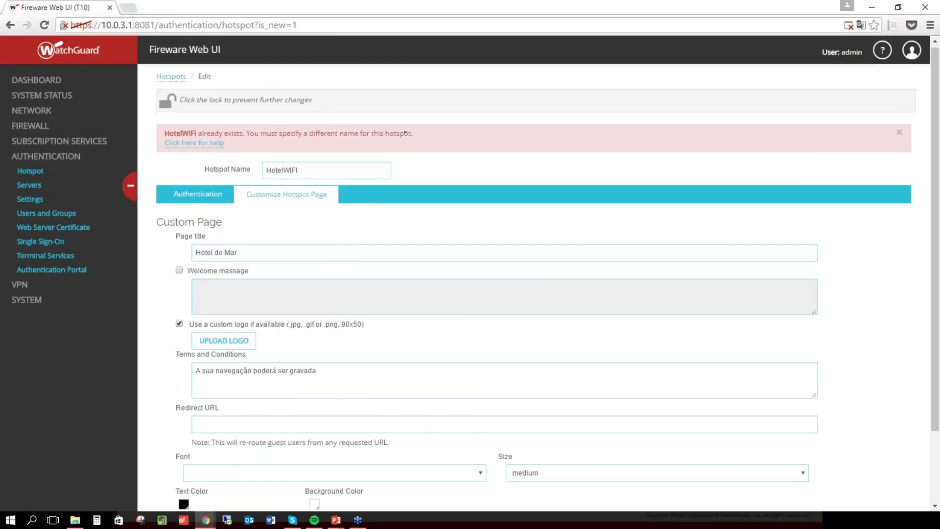
{"action": "scroll", "coordinate": [405, 126], "scroll_direction": "down", "scroll_amount": 3}
{"action": "left_click", "coordinate": [171, 473]}
{"action": "scroll", "coordinate": [205, 277], "scroll_direction": "down", "scroll_amount": 3}
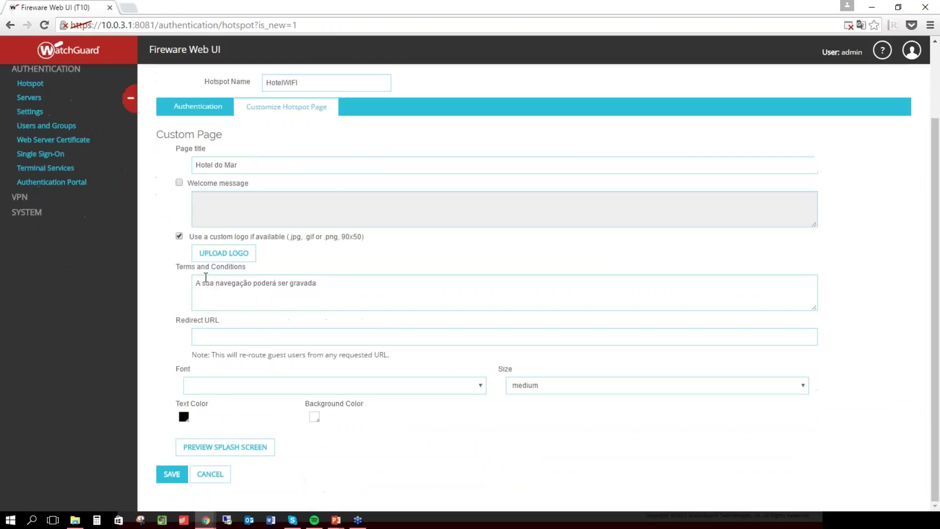
{"action": "left_click", "coordinate": [216, 480]}
{"action": "scroll", "coordinate": [216, 480], "scroll_direction": "down", "scroll_amount": 3}
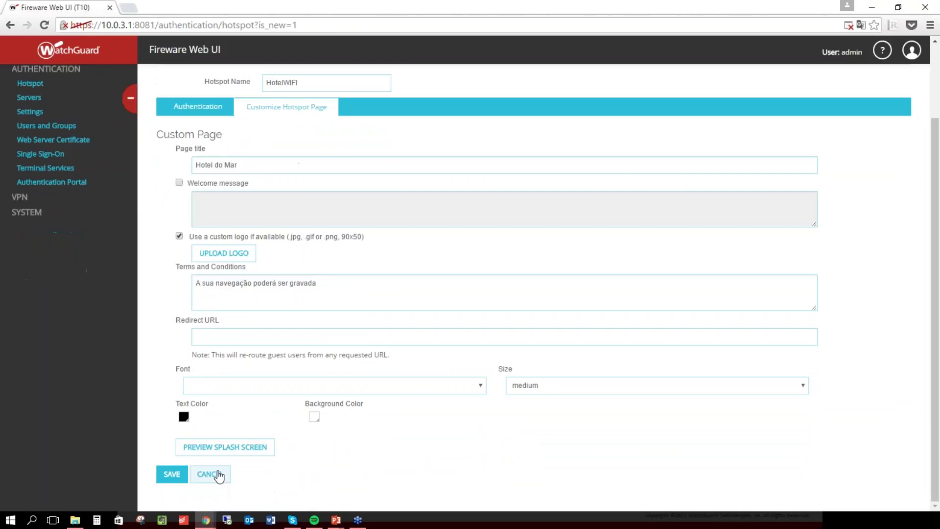
{"action": "left_click", "coordinate": [216, 480]}
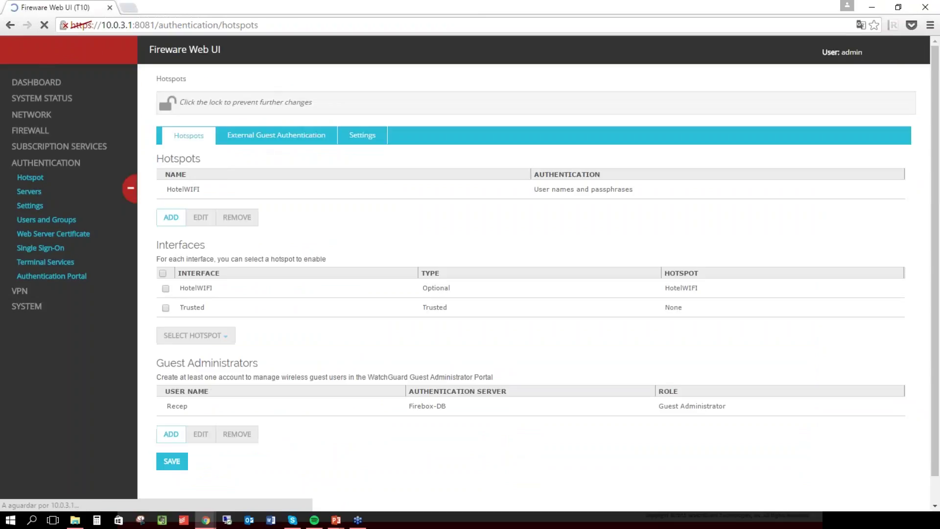
{"action": "left_click", "coordinate": [202, 192]}
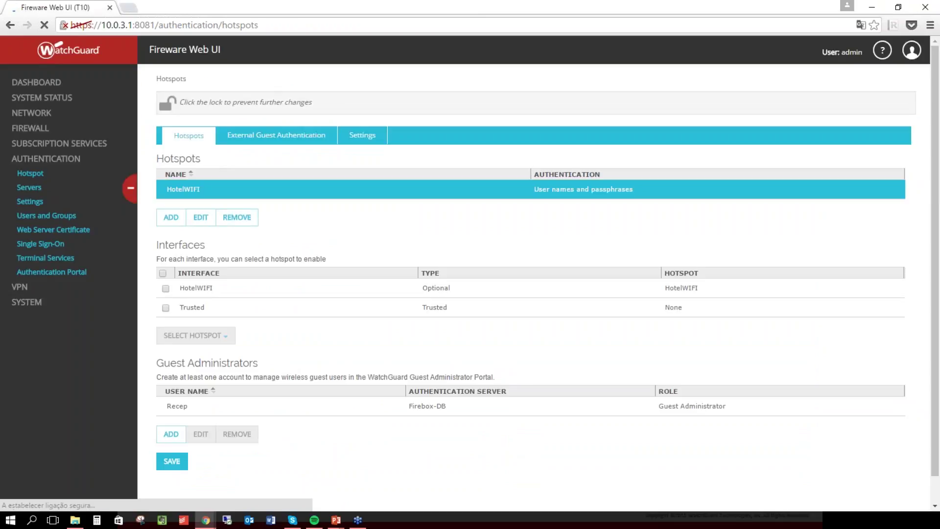
Upload ilQmilyu.png as the logo on the HotelWIFI splash page.
{"action": "left_click", "coordinate": [201, 218]}
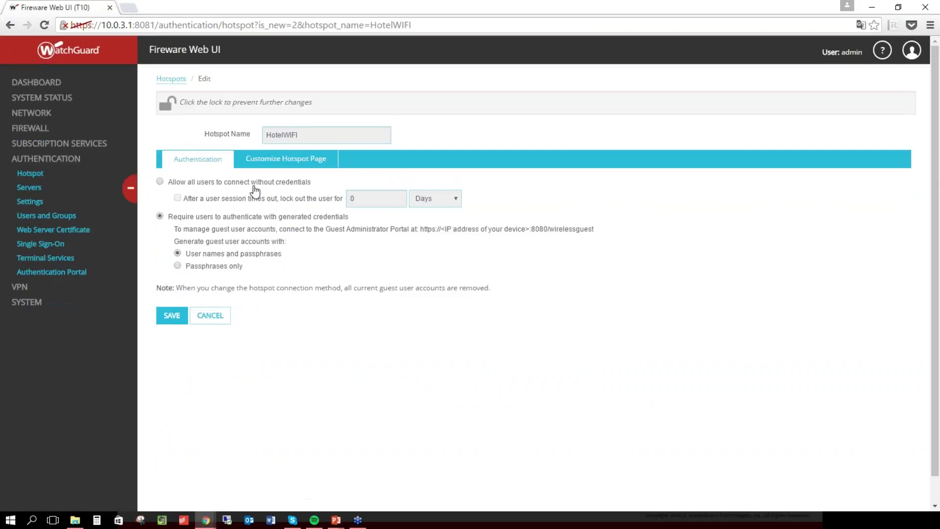
{"action": "left_click", "coordinate": [281, 159]}
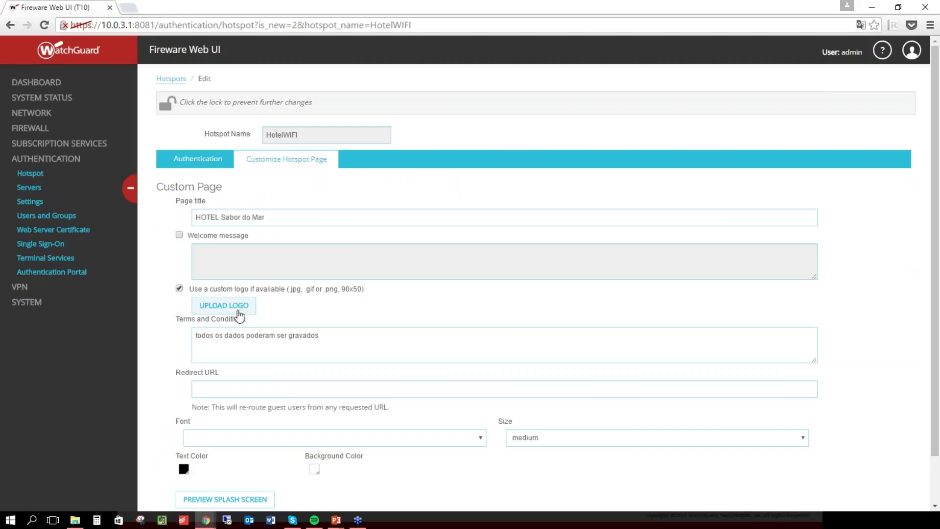
{"action": "left_click", "coordinate": [238, 310]}
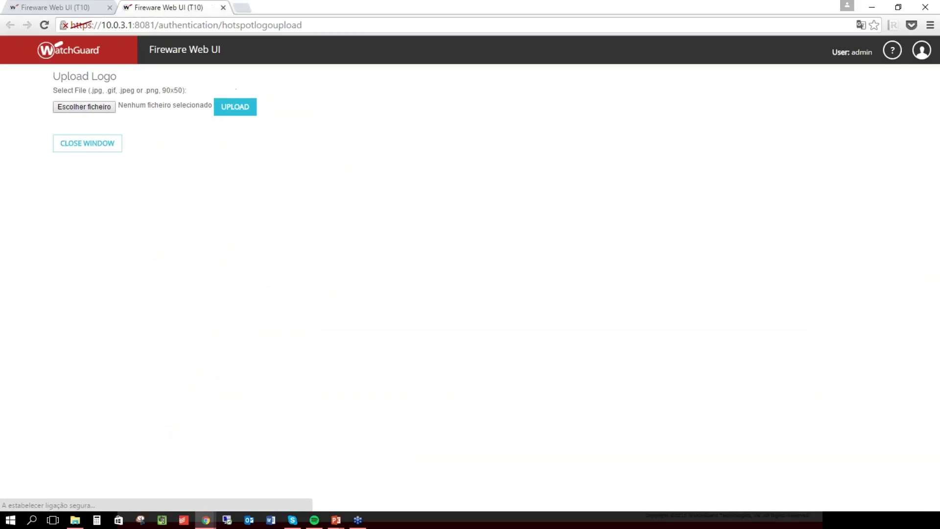
{"action": "left_click", "coordinate": [53, 104]}
{"action": "double_click", "coordinate": [216, 109]}
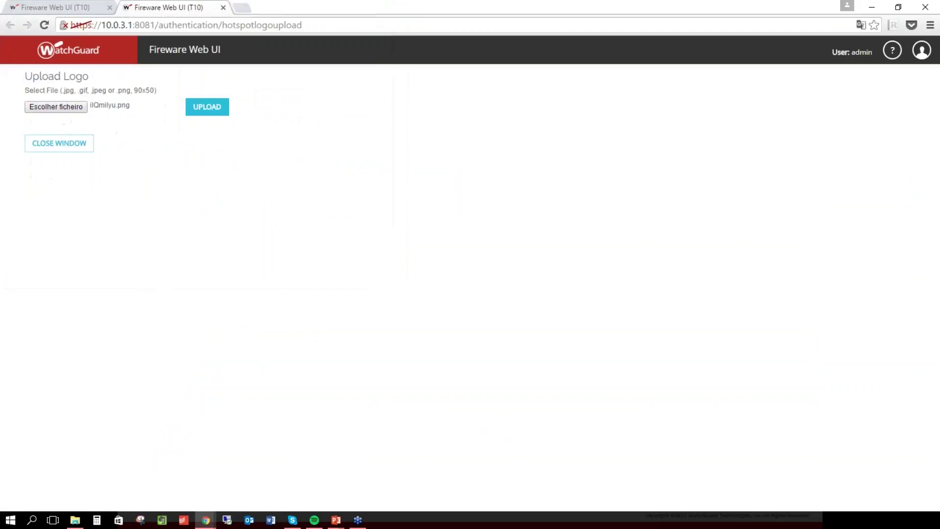
{"action": "left_click", "coordinate": [219, 108]}
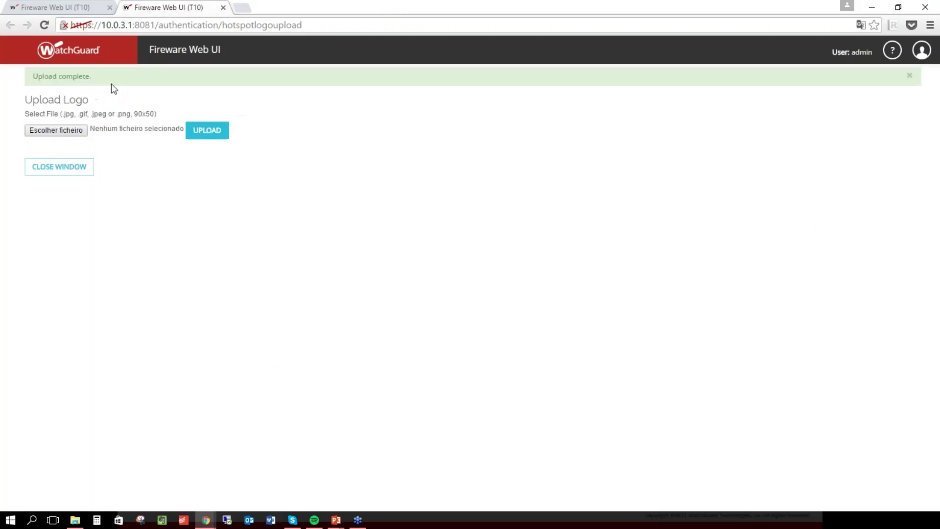
{"action": "left_click", "coordinate": [59, 165]}
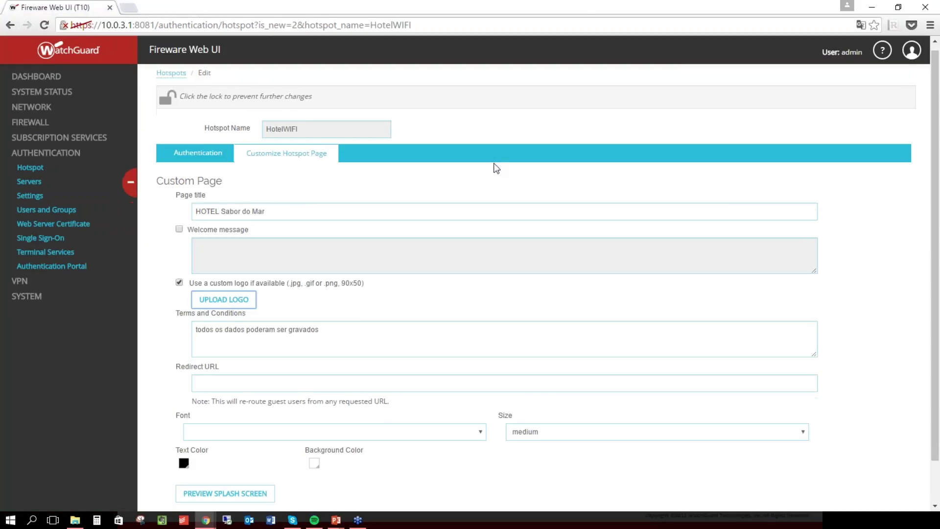
Review the terms text and save the HotelWIFI hotspot.
{"action": "scroll", "coordinate": [497, 166], "scroll_direction": "down", "scroll_amount": 1}
{"action": "left_click_drag", "start_coordinate": [319, 283], "coordinate": [227, 284]}
{"action": "left_click", "coordinate": [316, 305]}
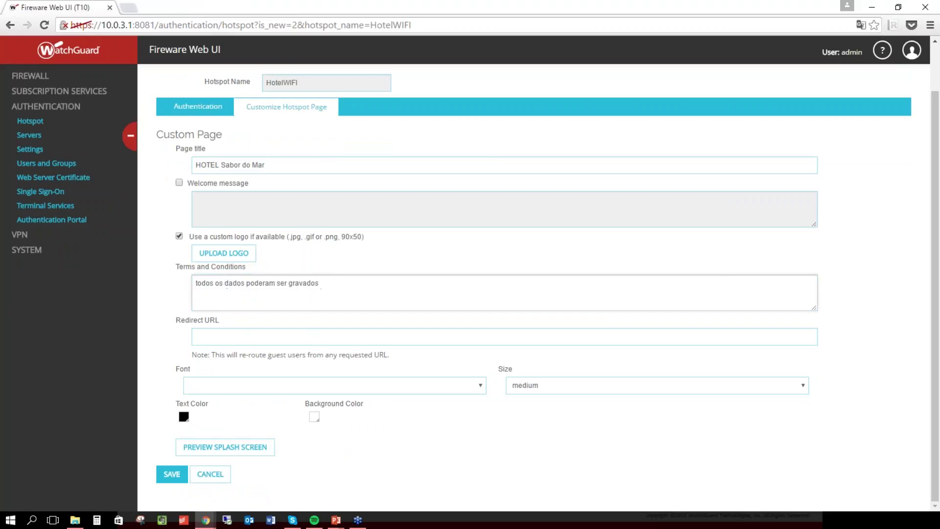
{"action": "left_click", "coordinate": [169, 484]}
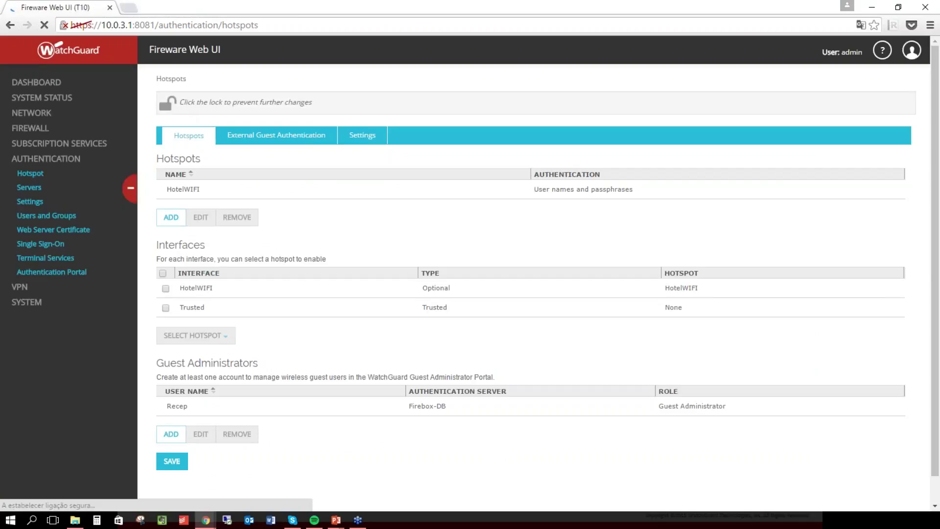
Assign the HotelWIFI hotspot to the HotelWIFI interface.
{"action": "left_click", "coordinate": [166, 288]}
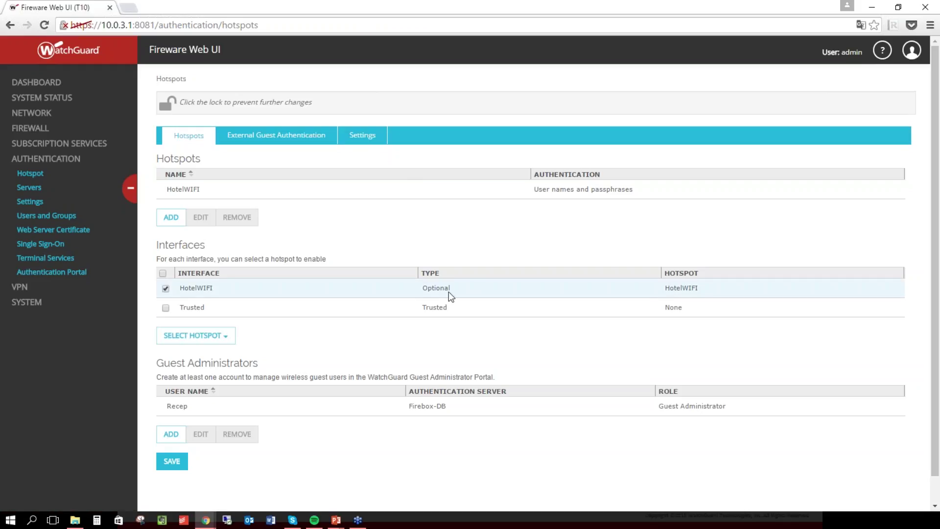
{"action": "left_click", "coordinate": [194, 336]}
{"action": "left_click", "coordinate": [203, 383]}
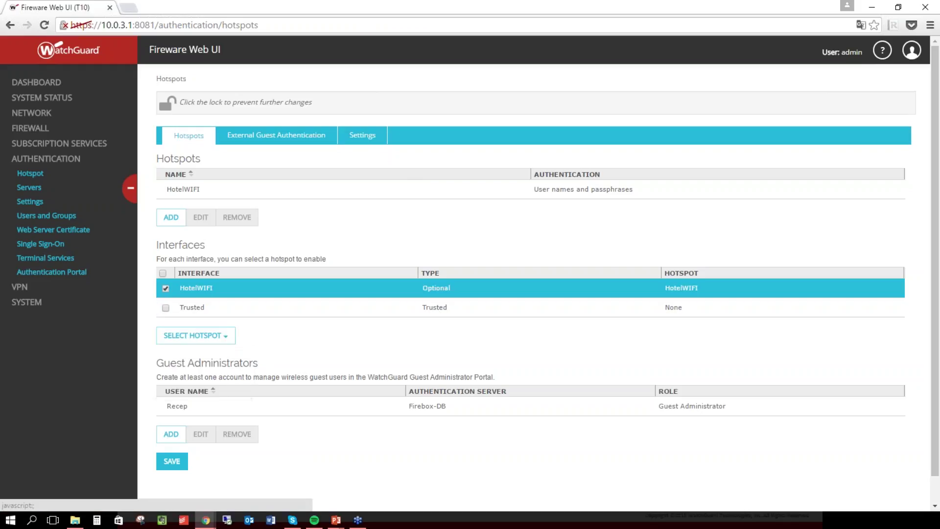
{"action": "left_click", "coordinate": [193, 336]}
{"action": "left_click", "coordinate": [205, 381]}
{"action": "left_click_drag", "start_coordinate": [719, 292], "coordinate": [657, 287]}
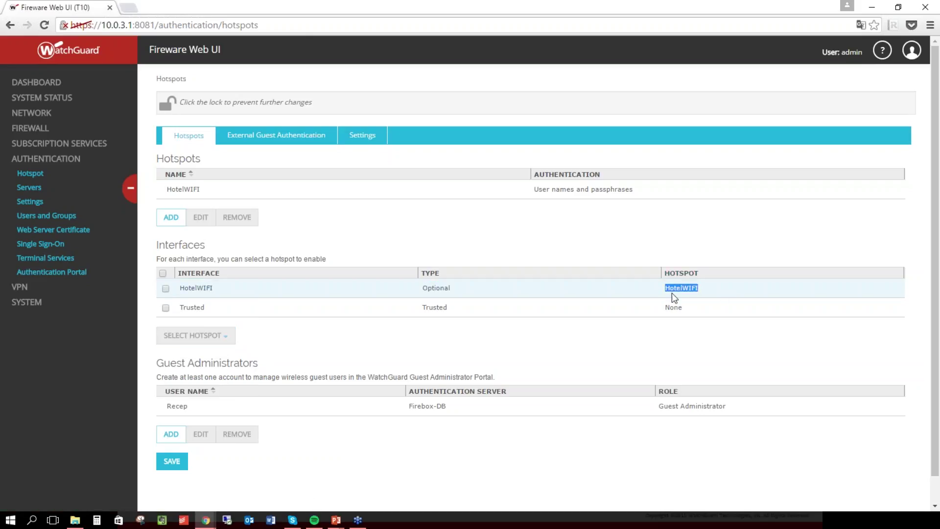
{"action": "left_click", "coordinate": [677, 292]}
{"action": "left_click", "coordinate": [210, 337]}
{"action": "left_click", "coordinate": [206, 361]}
{"action": "left_click", "coordinate": [715, 306]}
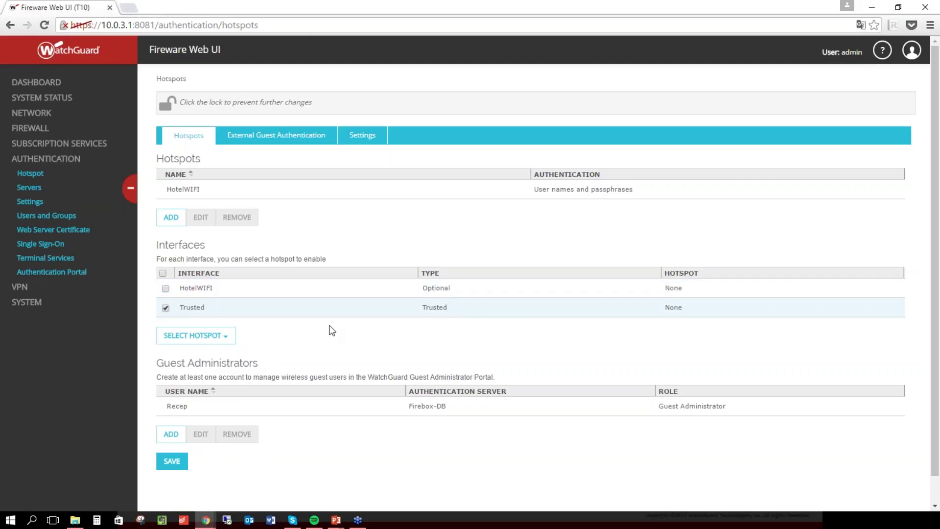
{"action": "left_click", "coordinate": [166, 288]}
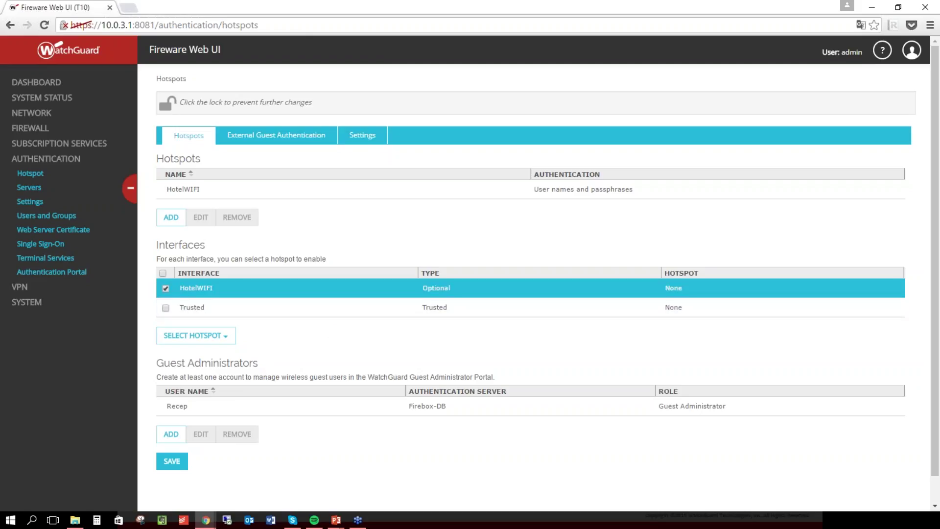
{"action": "left_click", "coordinate": [196, 336]}
{"action": "left_click", "coordinate": [201, 382]}
Remove the existing guest administrator account, then begin adding a new one.
{"action": "left_click_drag", "start_coordinate": [171, 406], "coordinate": [177, 406]}
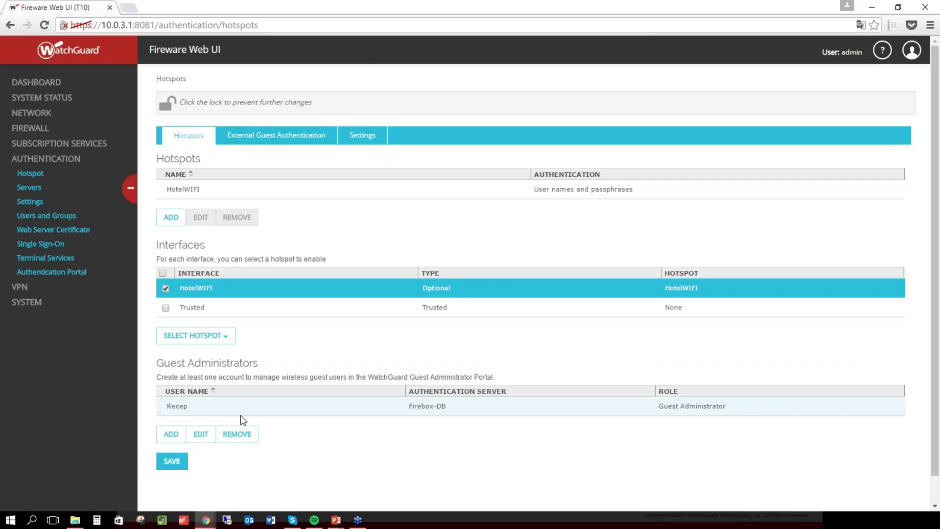
{"action": "left_click", "coordinate": [247, 433]}
{"action": "left_click", "coordinate": [547, 149]}
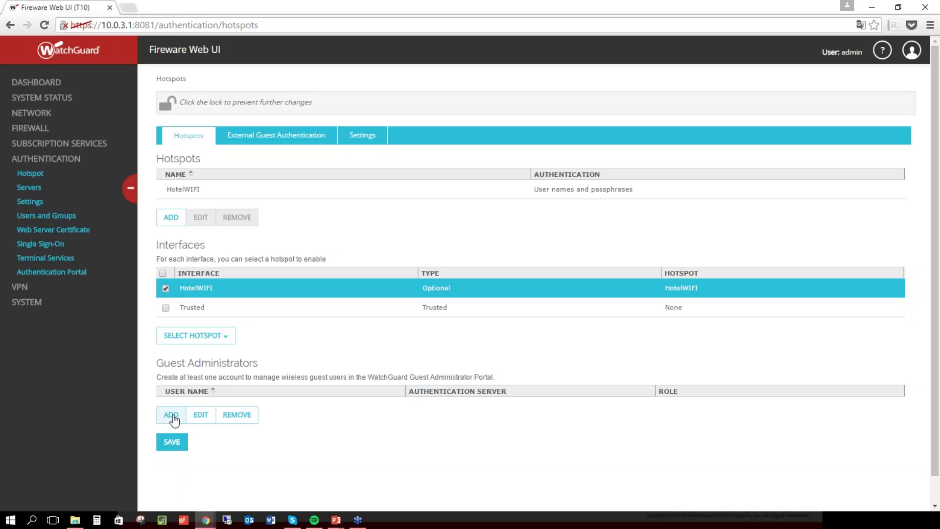
{"action": "left_click", "coordinate": [171, 416]}
Add Firebox-DB guest administrator 'recep', entering its passphrase twice.
{"action": "left_click", "coordinate": [170, 414]}
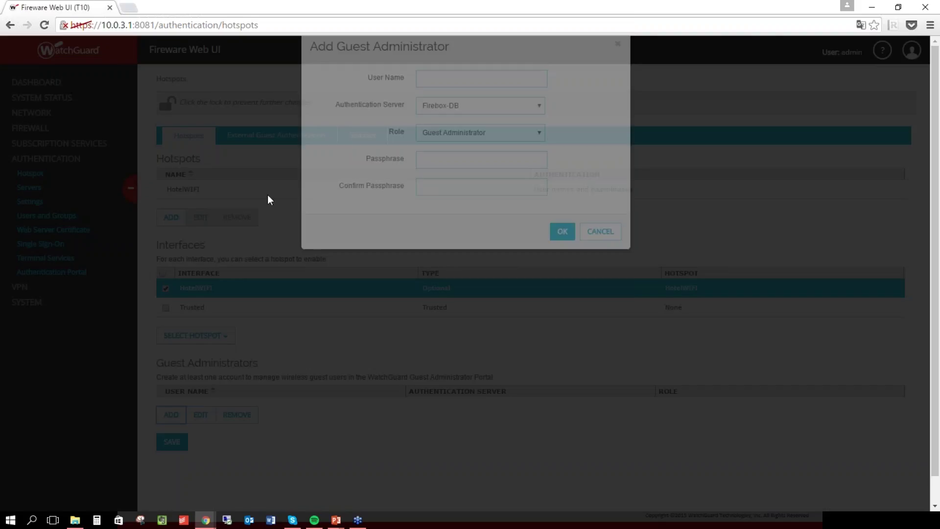
{"action": "left_click", "coordinate": [445, 132]}
{"action": "type", "text": "recep"}
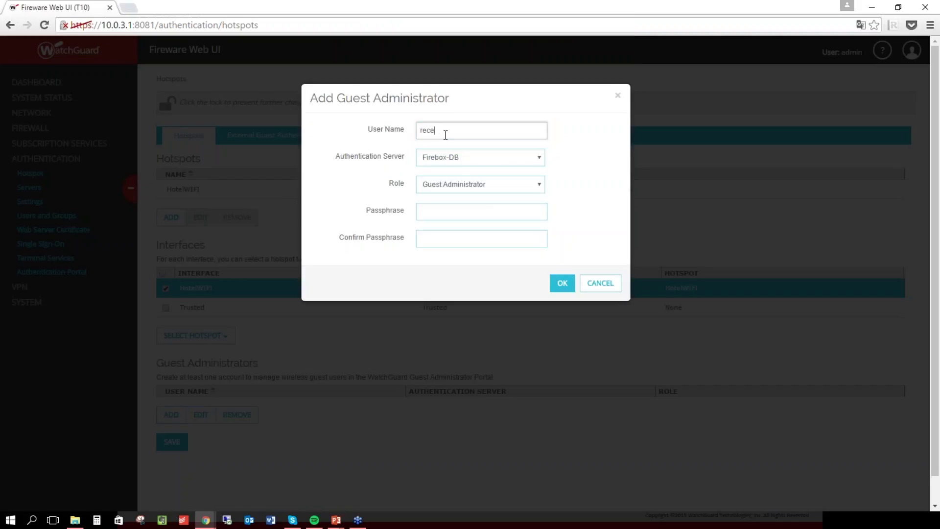
{"action": "key", "text": "Tab"}
{"action": "key", "text": "Tab"}
{"action": "key", "text": "Tab"}
{"action": "type", "text": "•••••••••"}
{"action": "key", "text": "Tab"}
{"action": "type", "text": "•••••••••"}
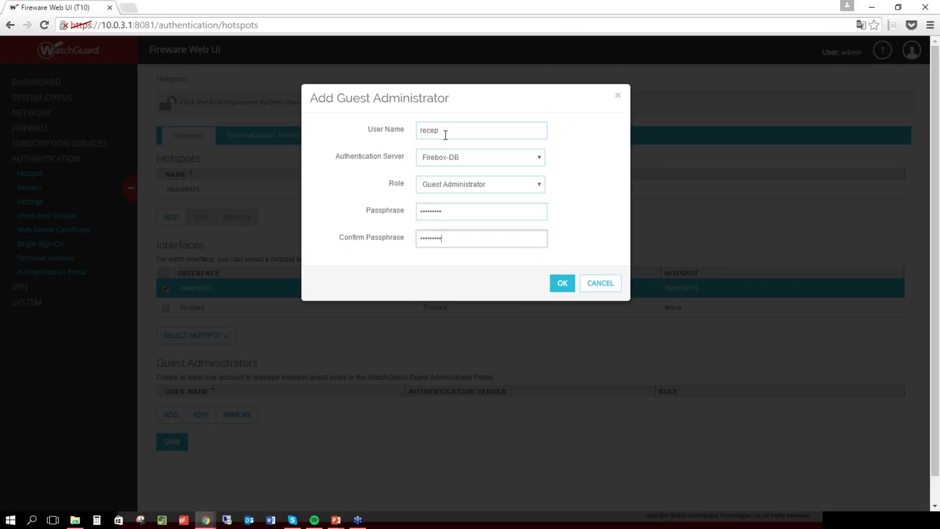
{"action": "left_click", "coordinate": [560, 285]}
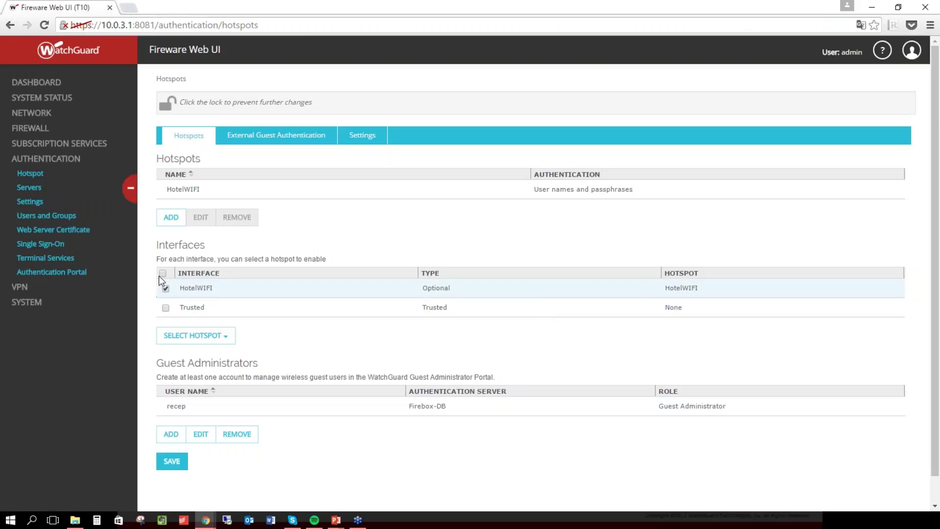
Save the hotspot configuration with the new guest administrator.
{"action": "left_click", "coordinate": [168, 464]}
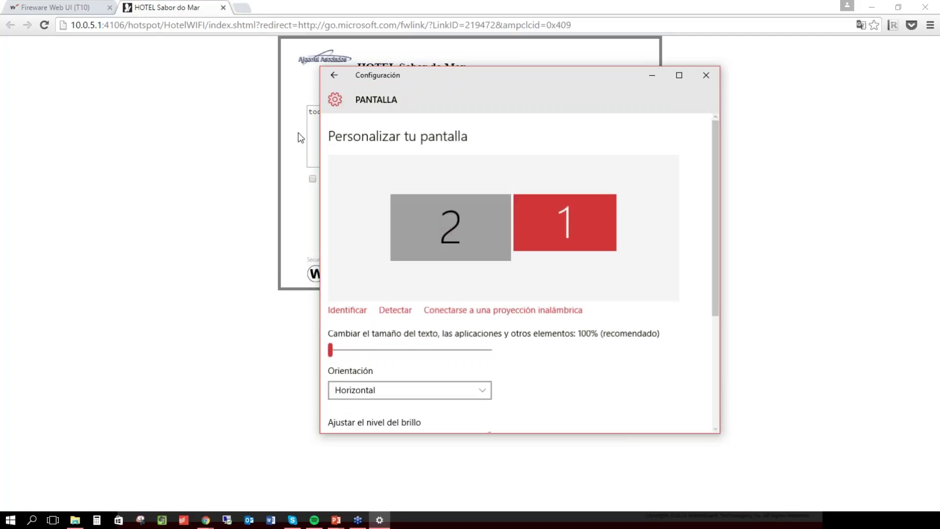
Make the second display the main display in Windows display settings and apply it.
{"action": "left_click", "coordinate": [489, 249]}
{"action": "scroll", "coordinate": [489, 248], "scroll_direction": "down", "scroll_amount": 3}
{"action": "left_click", "coordinate": [460, 336]}
{"action": "left_click", "coordinate": [365, 368]}
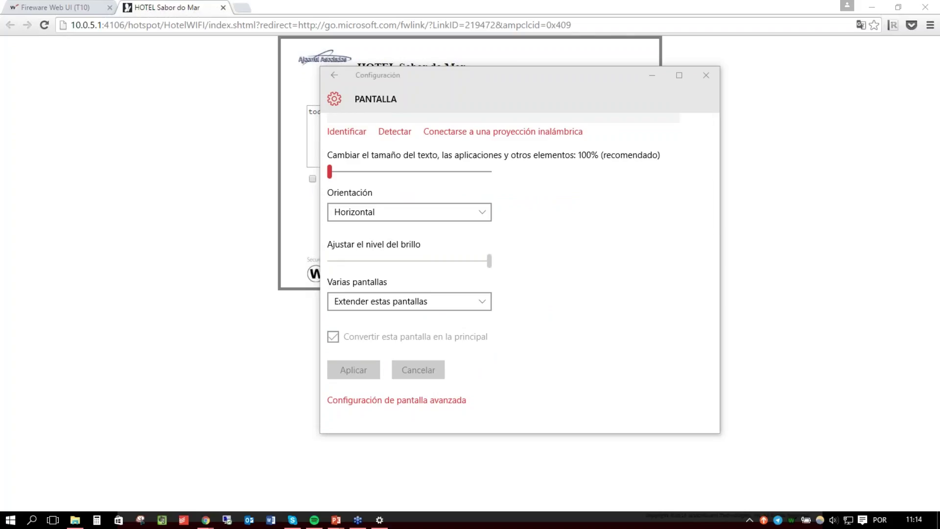
{"action": "left_click_drag", "start_coordinate": [534, 78], "coordinate": [669, 85]}
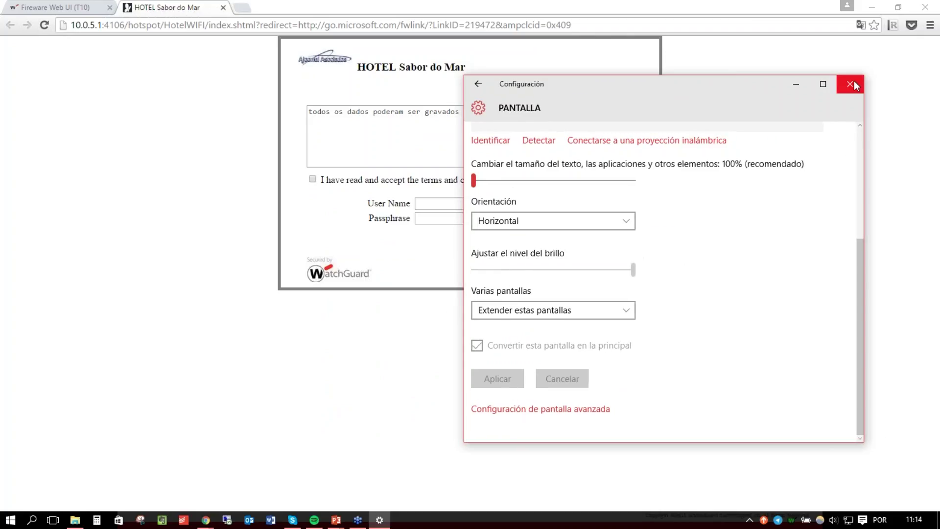
{"action": "left_click", "coordinate": [850, 84]}
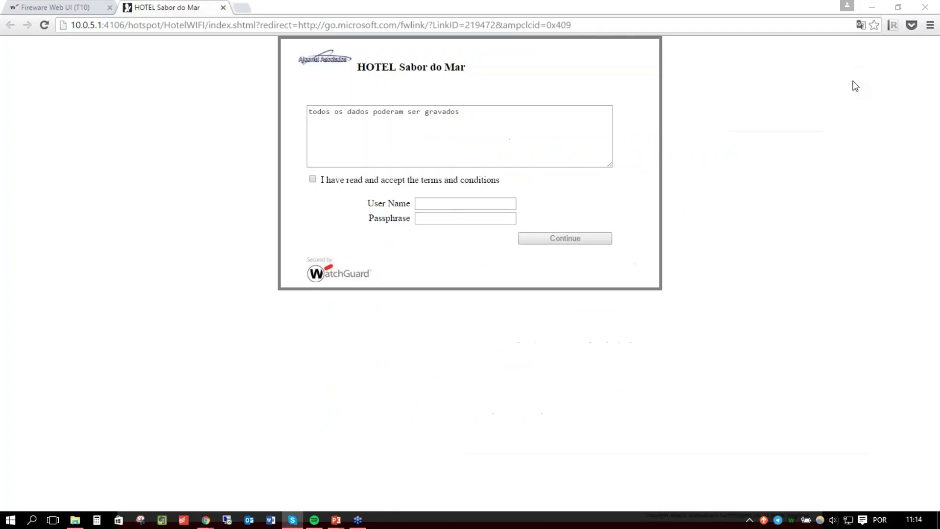
Check the HotelWIFI network connection and return to the Fireware Hotspots page.
{"action": "left_click", "coordinate": [850, 520]}
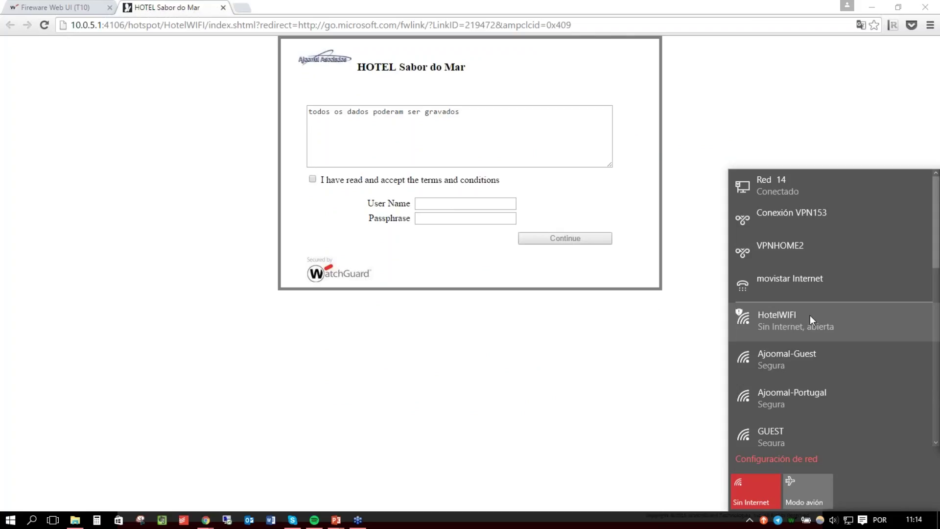
{"action": "left_click", "coordinate": [442, 203]}
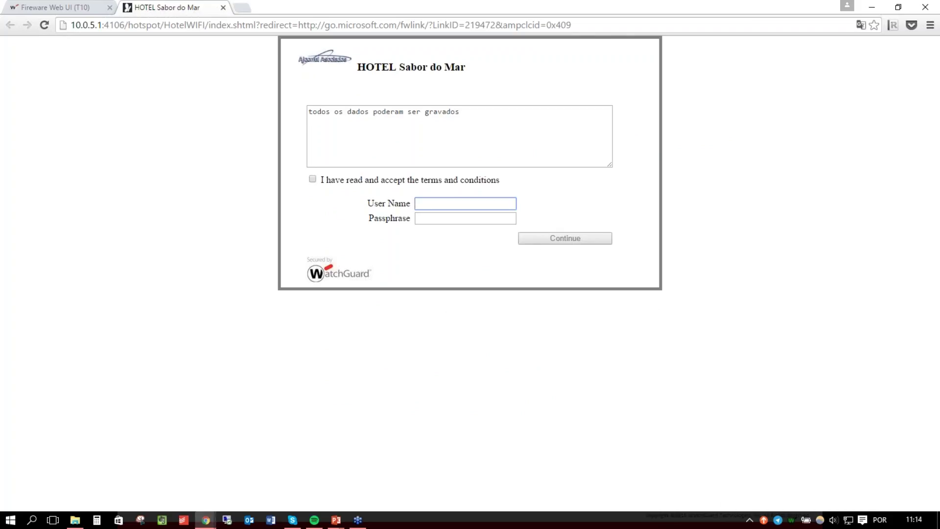
{"action": "key", "text": "Tab"}
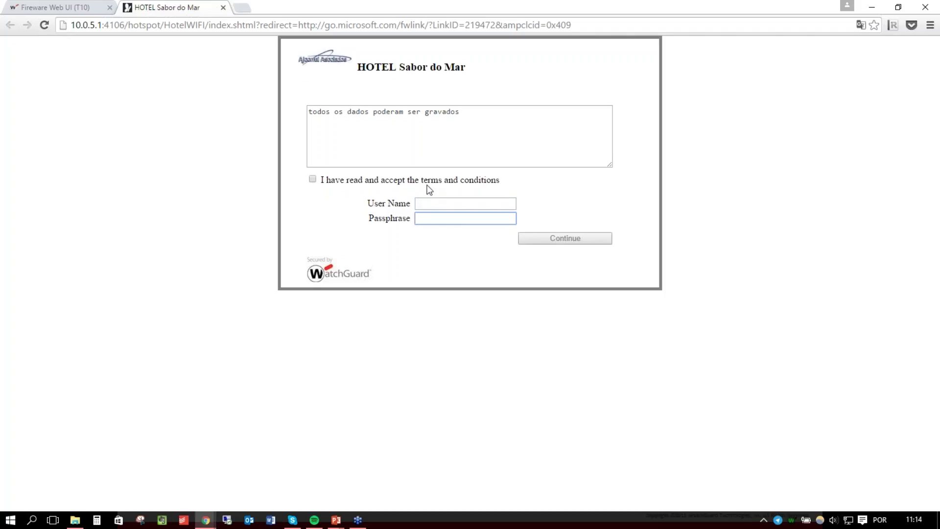
{"action": "left_click", "coordinate": [53, 7]}
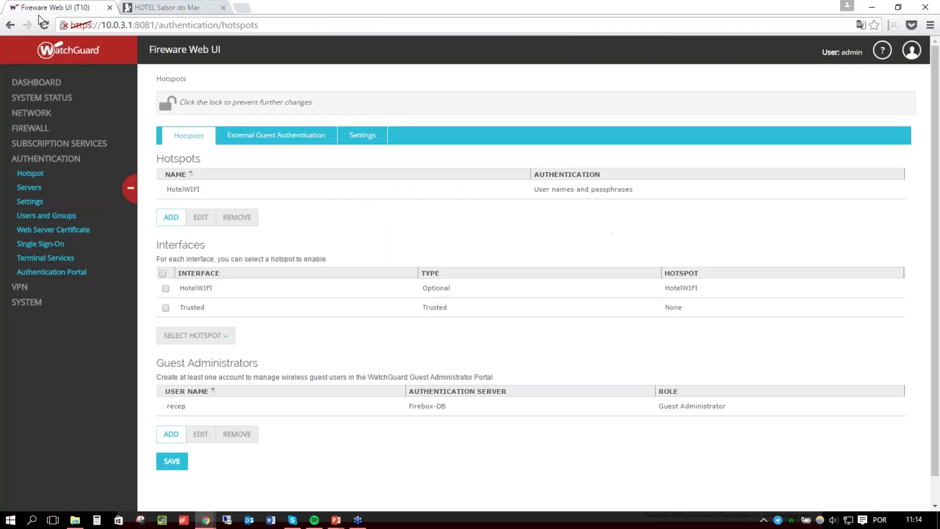
Log out of the administrator session using the account menu.
{"action": "left_click", "coordinate": [911, 49]}
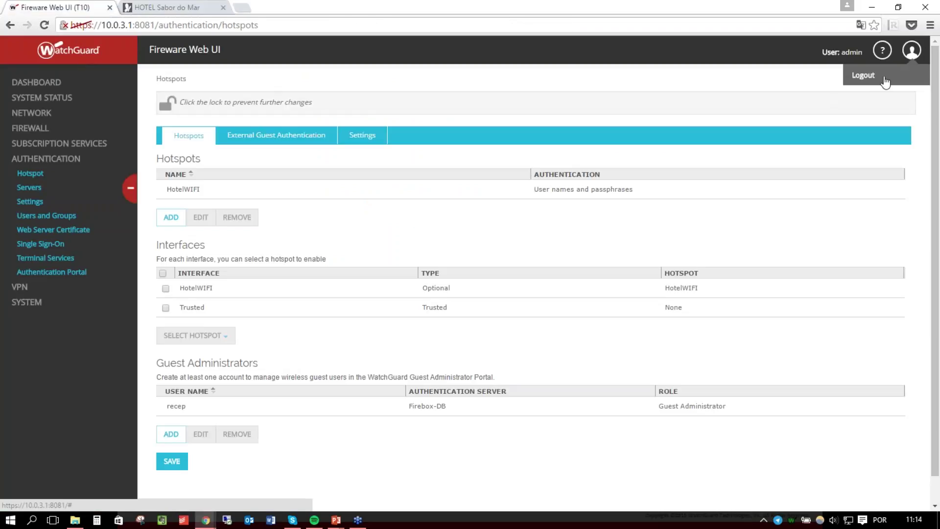
{"action": "mouse_move", "coordinate": [157, 402]}
{"action": "left_mouse_down"}
{"action": "mouse_move", "coordinate": [332, 417]}
{"action": "mouse_move", "coordinate": [787, 402]}
{"action": "mouse_move", "coordinate": [447, 416]}
{"action": "mouse_move", "coordinate": [162, 404]}
{"action": "left_mouse_up"}
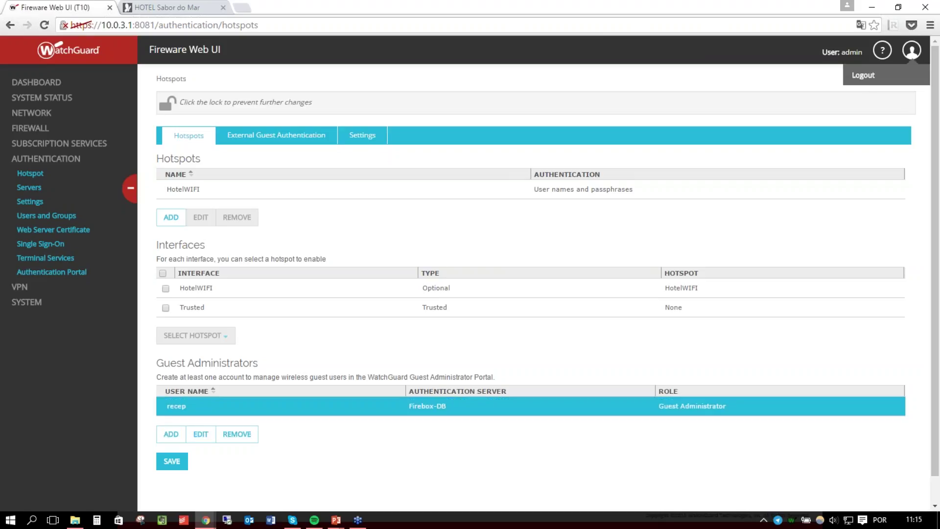
{"action": "mouse_move", "coordinate": [911, 54]}
{"action": "left_click", "coordinate": [875, 77]}
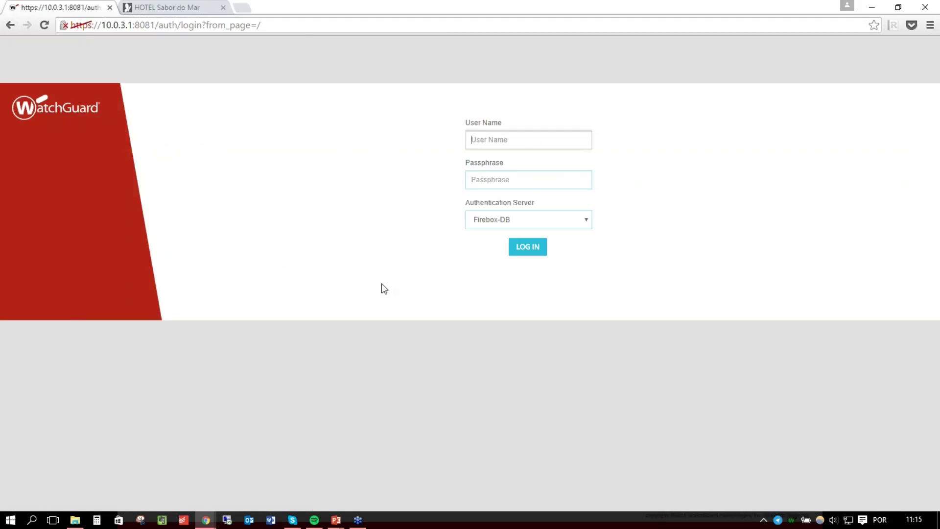
Sign in with the guest administrator's user name and passphrase.
{"action": "type", "text": "rea"}
{"action": "type", "text": "ep"}
{"action": "key", "text": "Tab"}
{"action": "type", "text": "•••••••••••"}
{"action": "key", "text": "Return"}
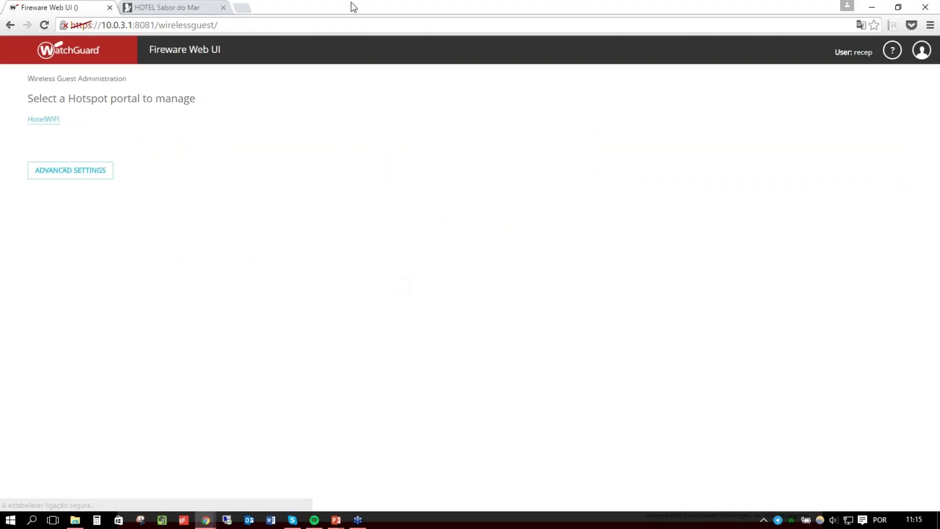
Open the HotelWIFI portal's Guest Accounts and begin adding a guest account.
{"action": "left_click_drag", "start_coordinate": [264, 27], "coordinate": [64, 20]}
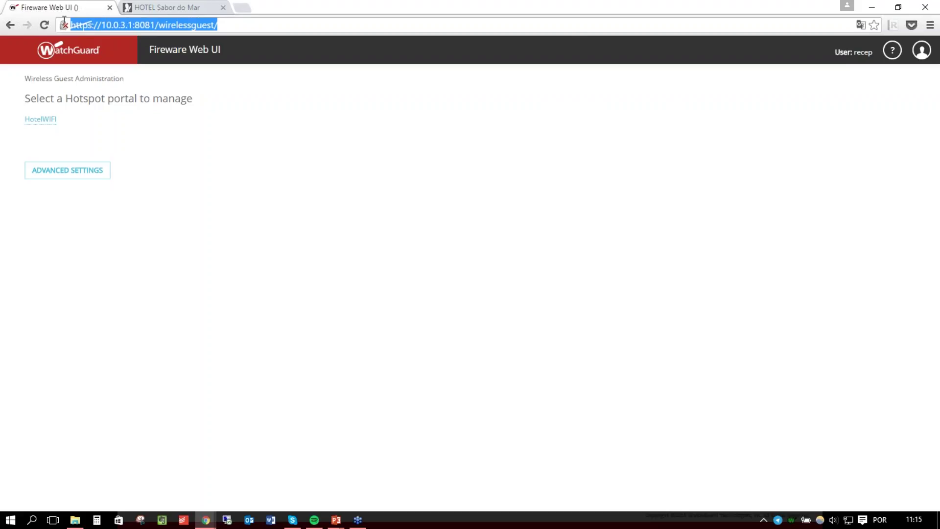
{"action": "left_click", "coordinate": [39, 120]}
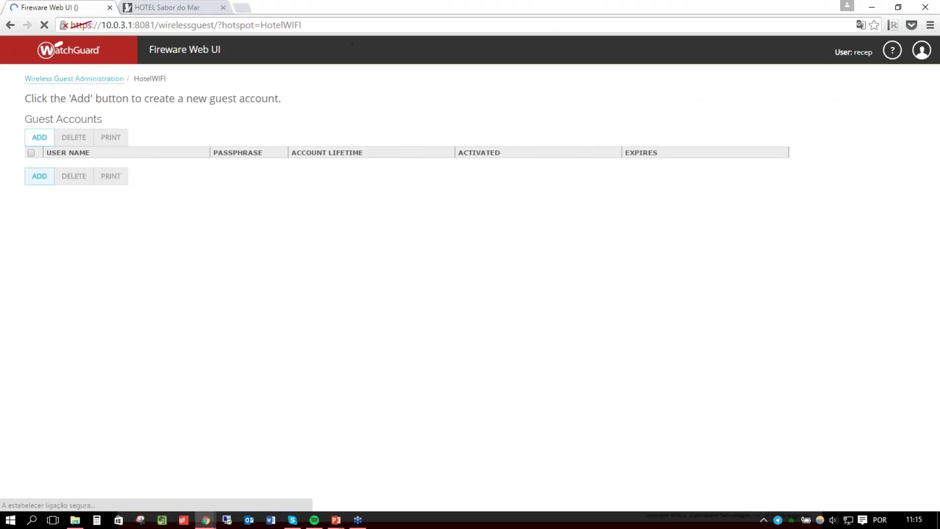
{"action": "left_click", "coordinate": [39, 176]}
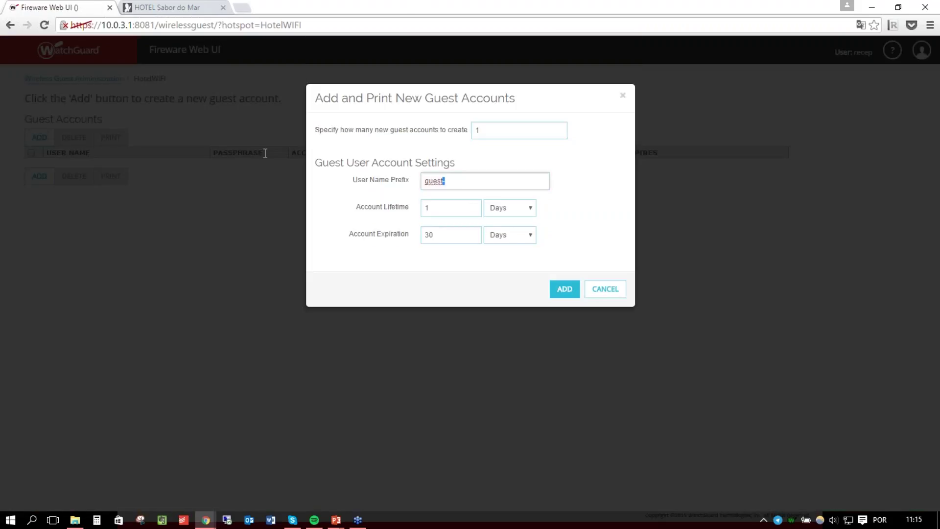
Create a guest account with the guest's name as prefix and a 3-day lifetime.
{"action": "type", "text": "Paulo"}
{"action": "left_click", "coordinate": [440, 210]}
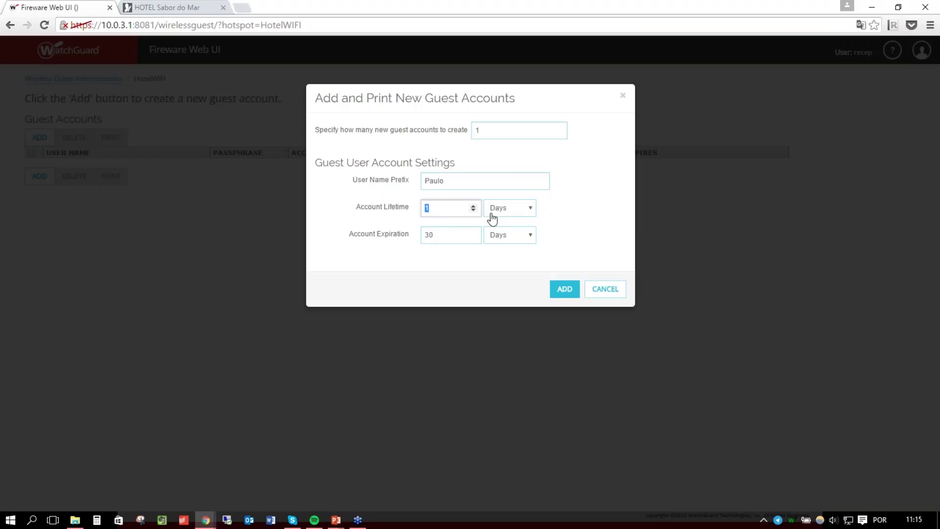
{"action": "left_click", "coordinate": [473, 206]}
{"action": "left_click", "coordinate": [473, 206]}
{"action": "left_click", "coordinate": [458, 237]}
{"action": "left_click", "coordinate": [558, 290]}
Inspect the generated user name on the voucher and reopen the account's printable voucher.
{"action": "left_click_drag", "start_coordinate": [304, 72], "coordinate": [562, 85]}
{"action": "left_click_drag", "start_coordinate": [487, 171], "coordinate": [378, 169]}
{"action": "left_click", "coordinate": [466, 184]}
{"action": "left_click_drag", "start_coordinate": [466, 183], "coordinate": [346, 177]}
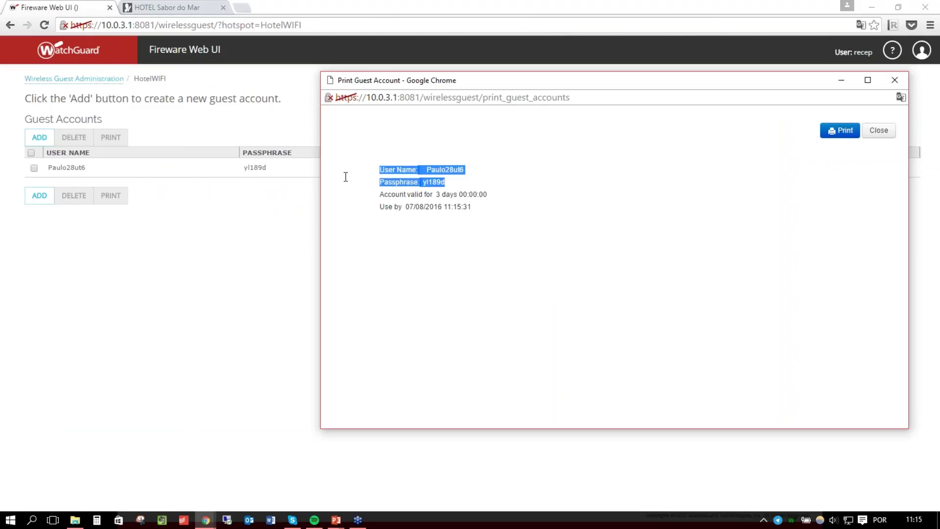
{"action": "double_click", "coordinate": [428, 170]}
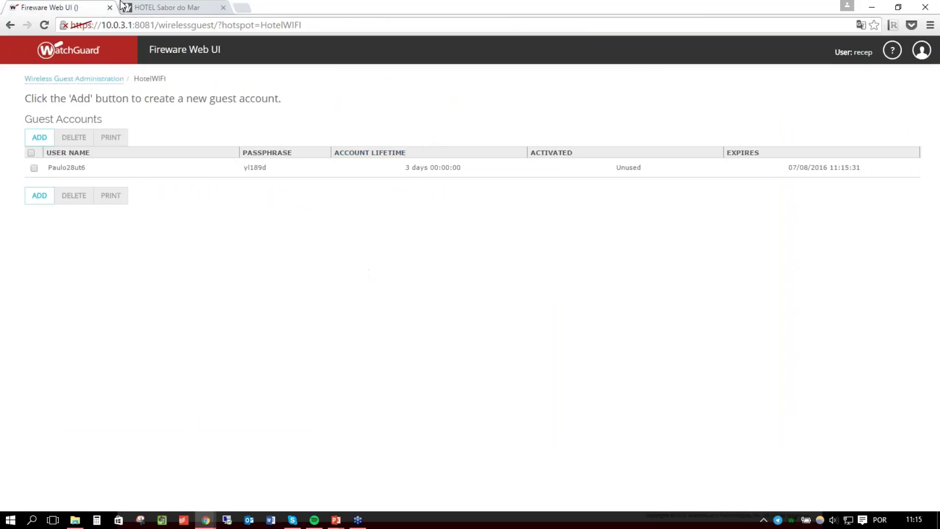
{"action": "left_click", "coordinate": [109, 168]}
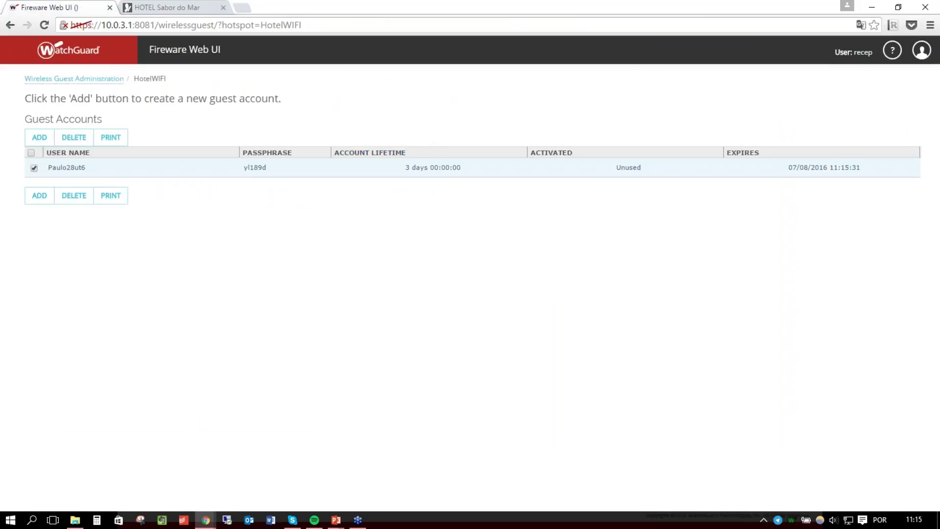
{"action": "left_click", "coordinate": [111, 197]}
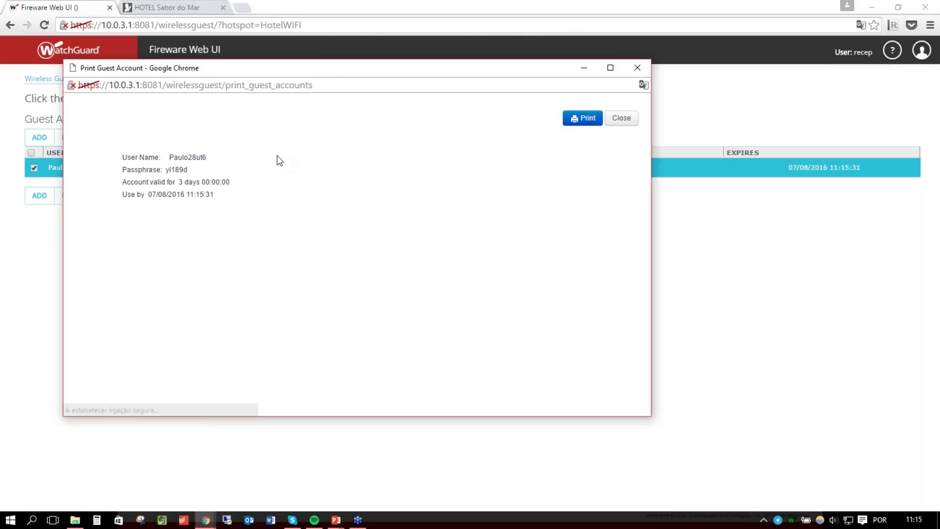
Paste the guest user name into the hotel login page, then reopen the voucher.
{"action": "left_click_drag", "start_coordinate": [211, 157], "coordinate": [171, 155]}
{"action": "key", "text": "ctrl+c"}
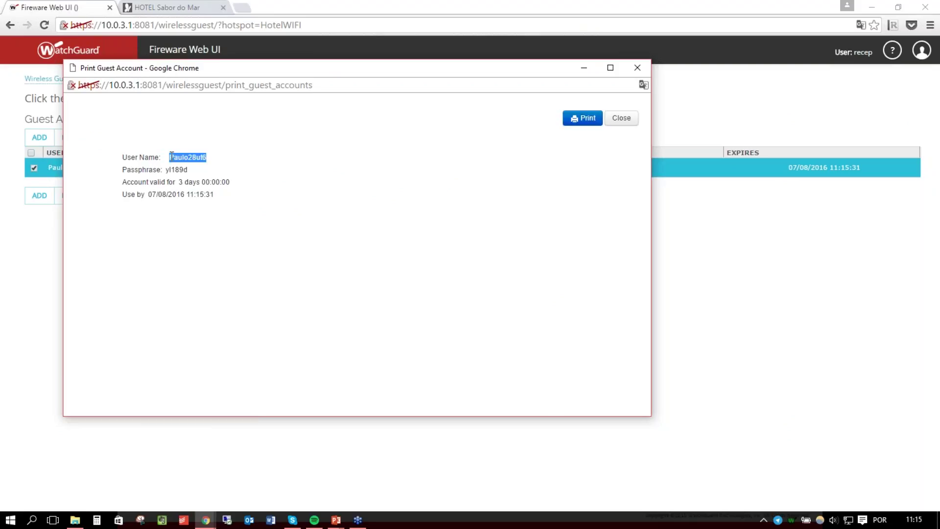
{"action": "left_click", "coordinate": [161, 7]}
{"action": "left_click", "coordinate": [419, 203]}
{"action": "key", "text": "ctrl+v"}
{"action": "key", "text": "ctrl+Tab"}
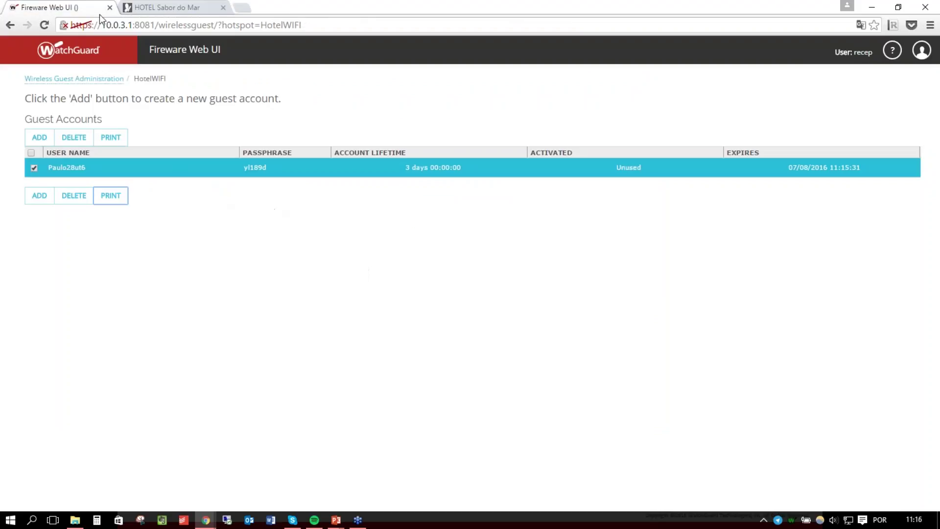
{"action": "left_click", "coordinate": [106, 199]}
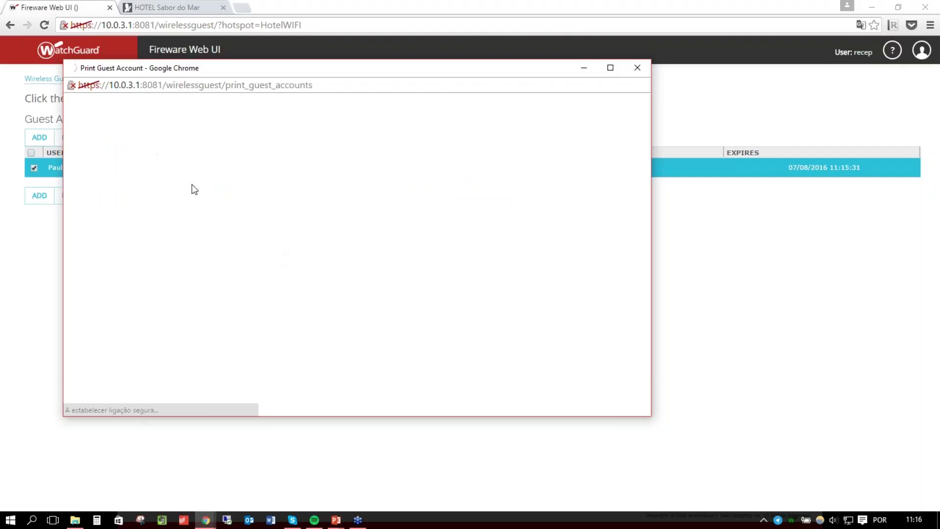
Enter the guest passphrase, accept the terms, and log in to the hotel Wi-Fi.
{"action": "left_click_drag", "start_coordinate": [193, 169], "coordinate": [165, 168]}
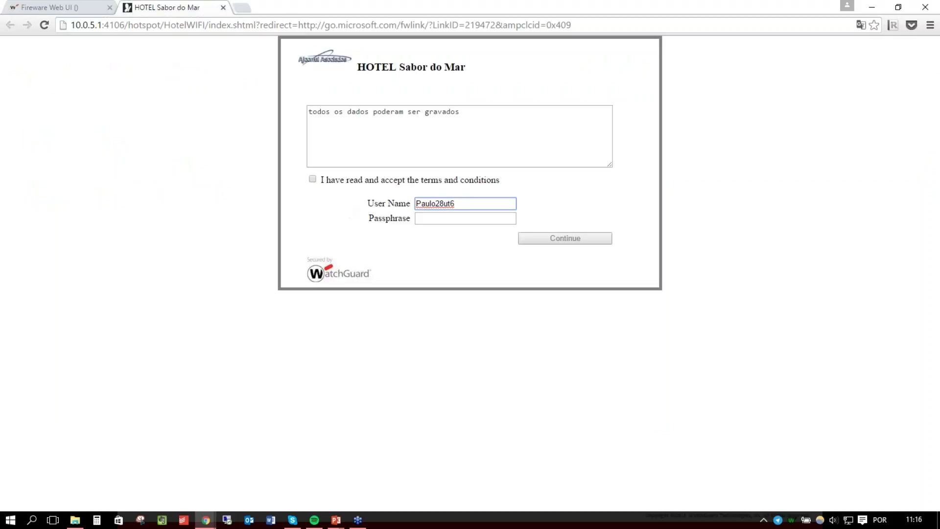
{"action": "left_click", "coordinate": [422, 220]}
{"action": "left_click", "coordinate": [312, 179]}
{"action": "left_click", "coordinate": [576, 238]}
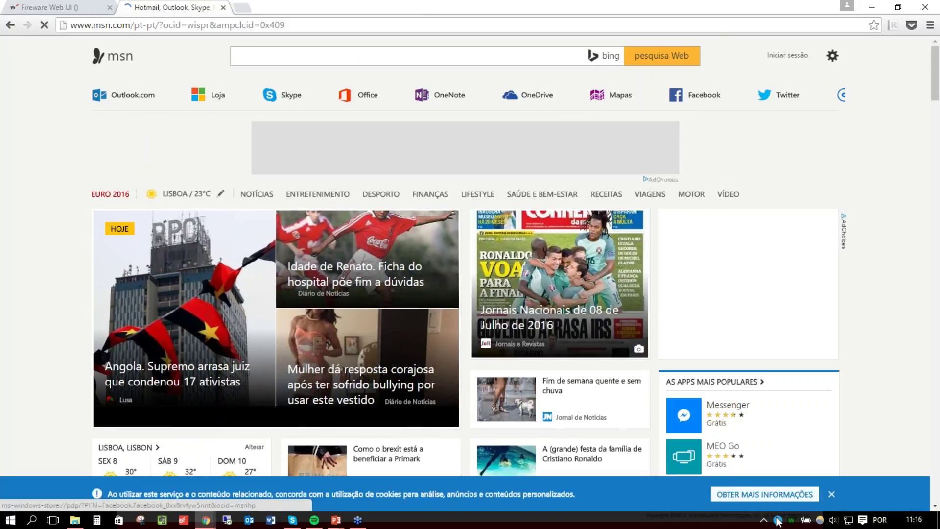
Disconnect from the HotelWIFI network and return to the guest accounts tab.
{"action": "left_click", "coordinate": [849, 520]}
{"action": "left_click", "coordinate": [786, 313]}
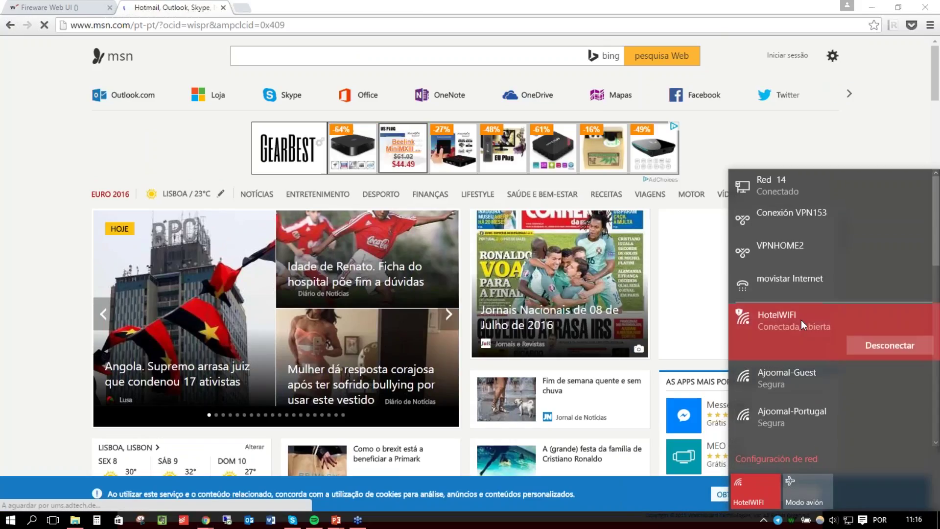
{"action": "left_click", "coordinate": [912, 345]}
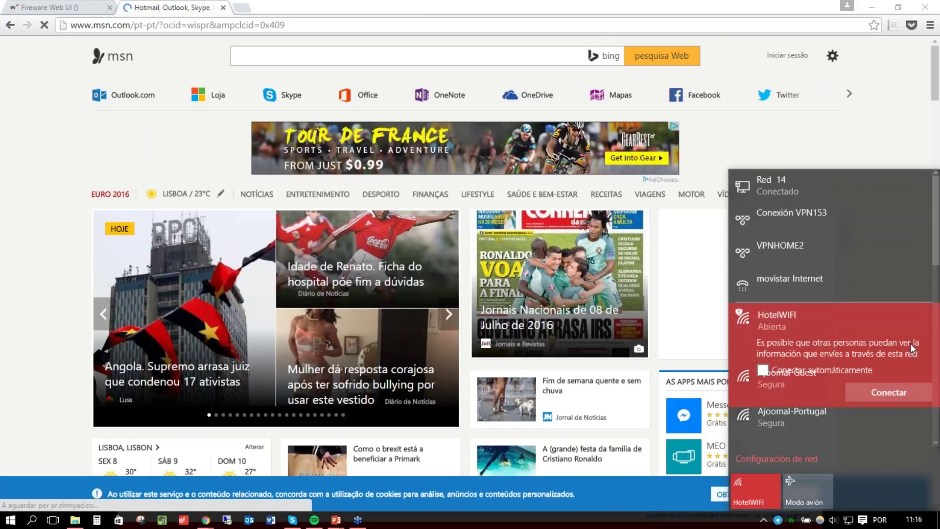
{"action": "left_click", "coordinate": [53, 6]}
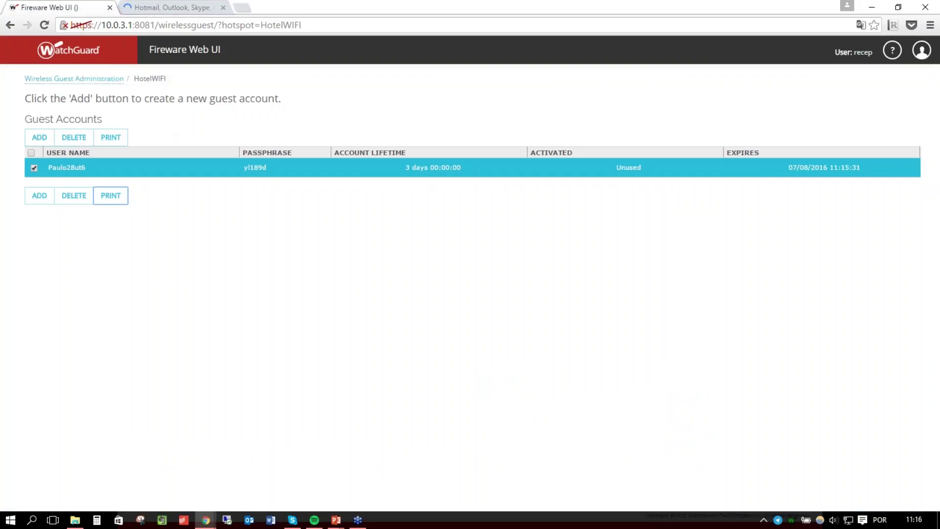
Go to the advanced guest settings for customizing the printed voucher.
{"action": "left_click", "coordinate": [93, 79]}
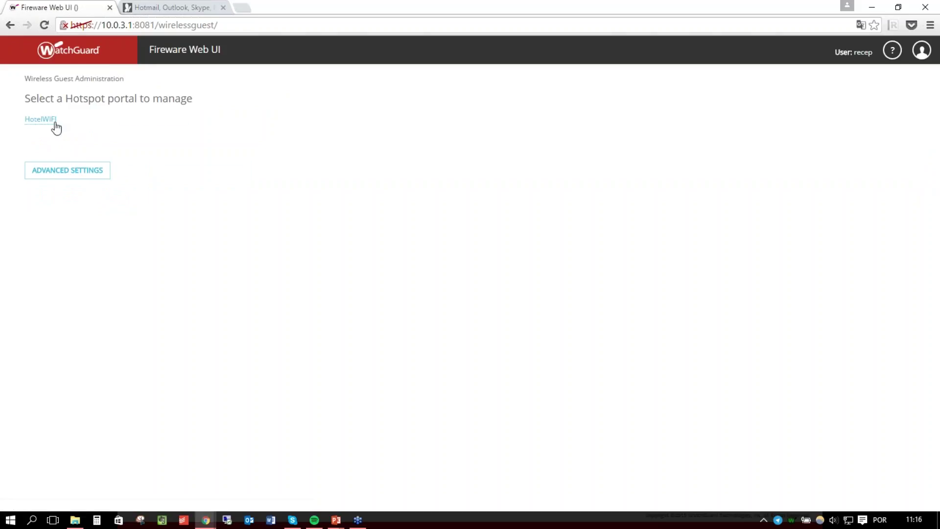
{"action": "left_click", "coordinate": [82, 171]}
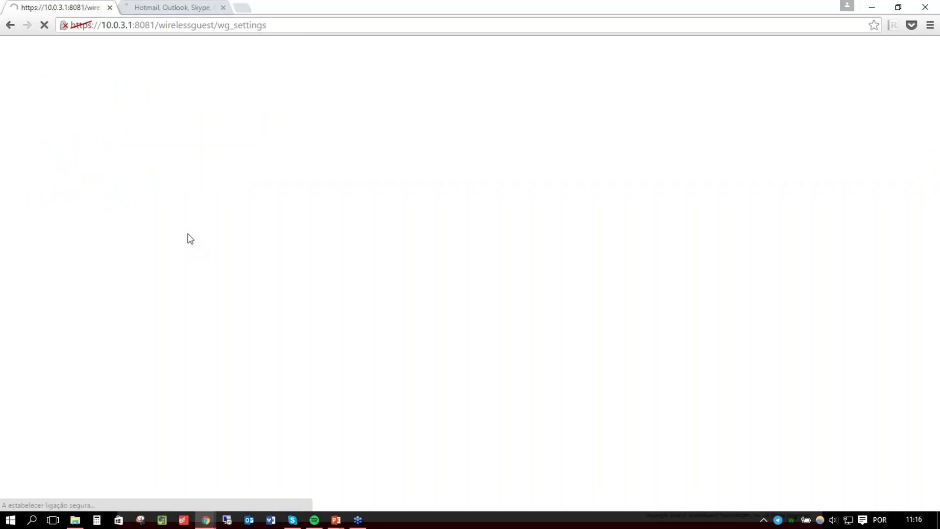
{"action": "left_click", "coordinate": [223, 7]}
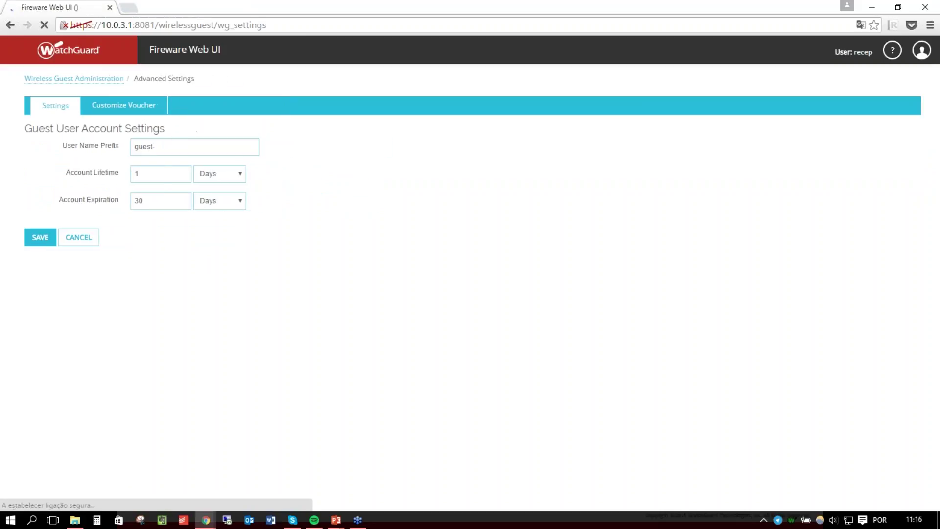
{"action": "left_click", "coordinate": [133, 105]}
Set the voucher business name to 'Hotel sabor do mar' and add a contact phone number.
{"action": "left_click", "coordinate": [102, 158]}
{"action": "type", "text": "Hot"}
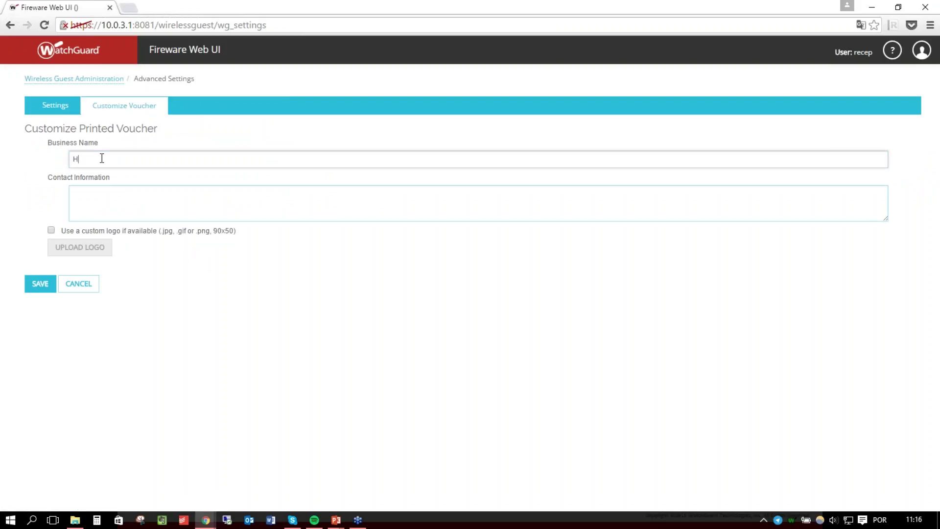
{"action": "key", "text": "BackSpace"}
{"action": "key", "text": "BackSpace"}
{"action": "type", "text": "otel salod"}
{"action": "key", "text": "BackSpace"}
{"action": "type", "text": "r do mare"}
{"action": "key", "text": "BackSpace"}
{"action": "key", "text": "Tab"}
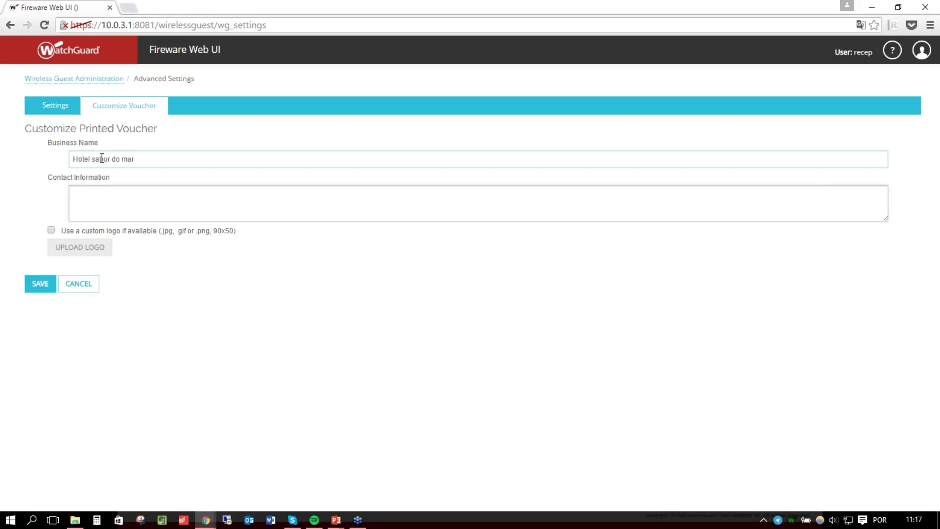
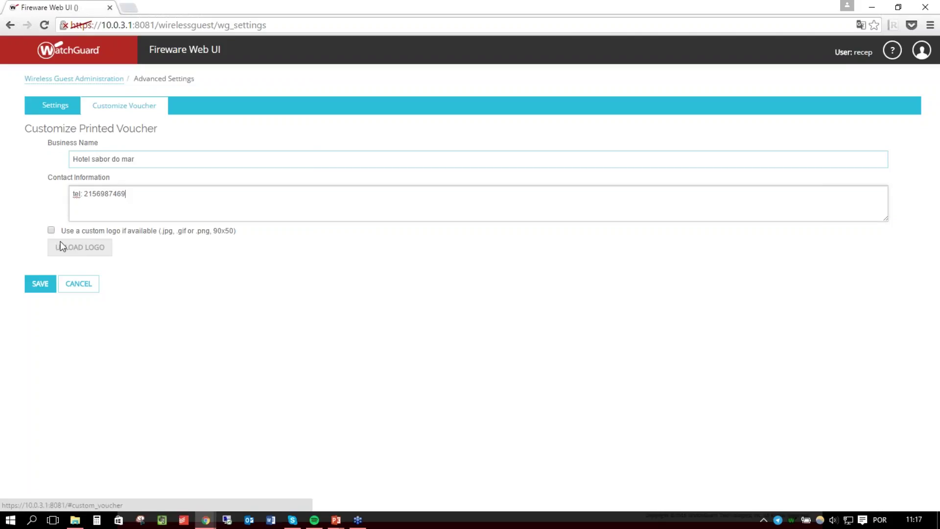
Turn on 'Use a custom logo' and bring up the logo upload page.
{"action": "left_click_drag", "start_coordinate": [67, 232], "coordinate": [62, 231]}
{"action": "left_click", "coordinate": [51, 230]}
{"action": "left_click", "coordinate": [78, 248]}
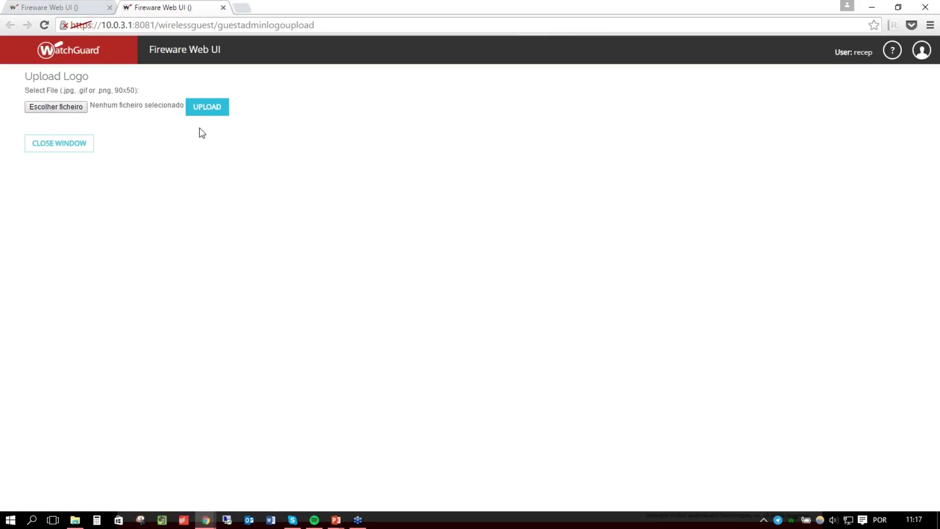
Upload ilQmilyu.png as the voucher logo and close the upload window.
{"action": "left_click", "coordinate": [71, 109]}
{"action": "left_click", "coordinate": [210, 120]}
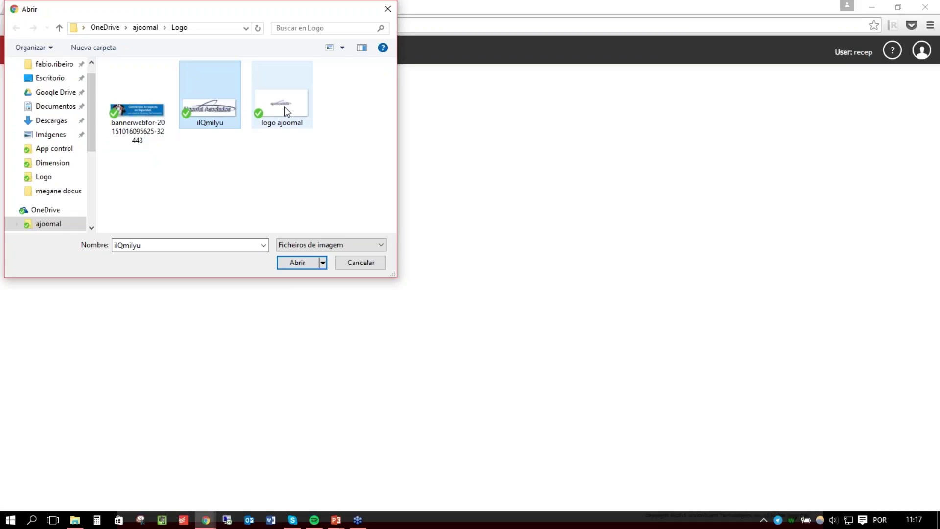
{"action": "left_click", "coordinate": [297, 262]}
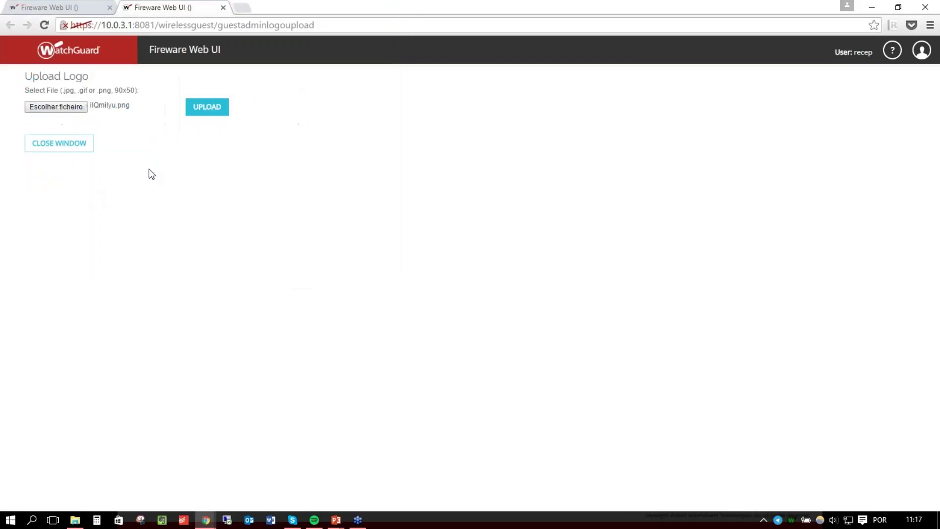
{"action": "left_click", "coordinate": [215, 116]}
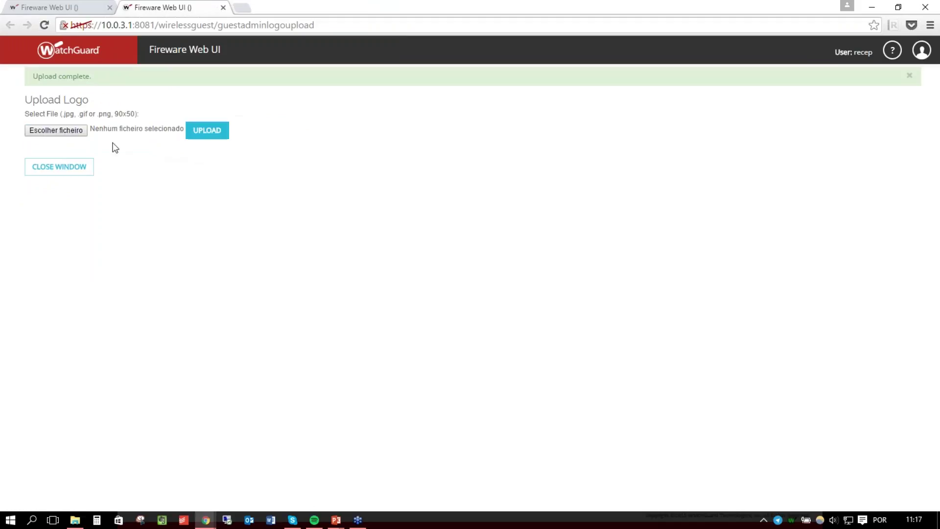
{"action": "left_click", "coordinate": [73, 169]}
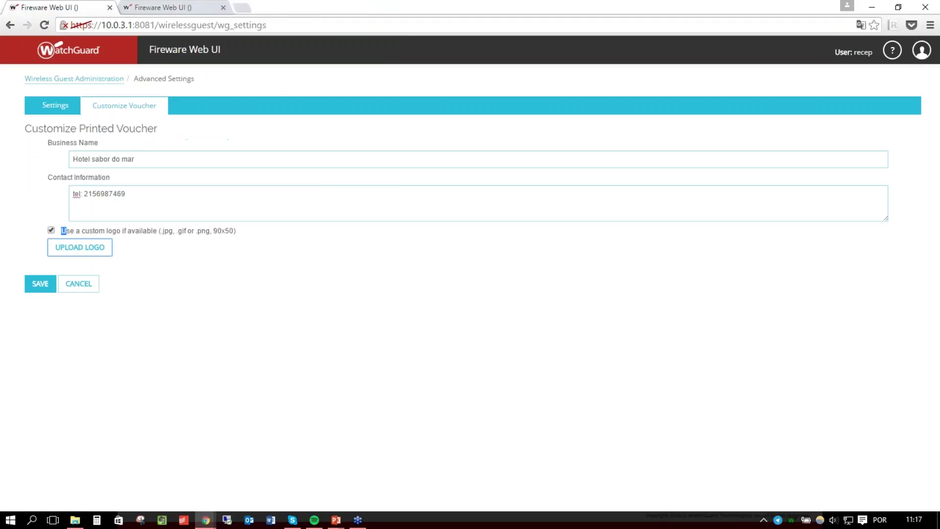
Return through Wireless Guest Administration to the HotelWIFI guest accounts list.
{"action": "left_click", "coordinate": [55, 105]}
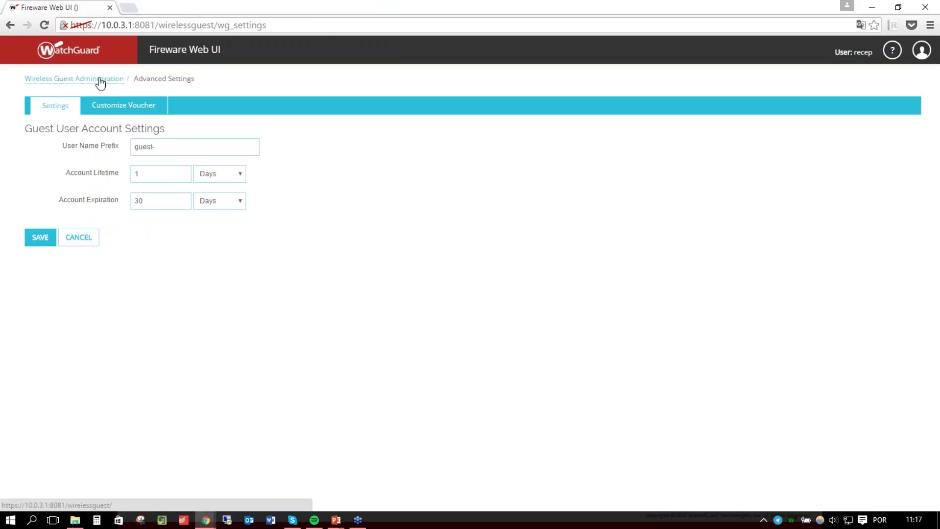
{"action": "left_click", "coordinate": [40, 241]}
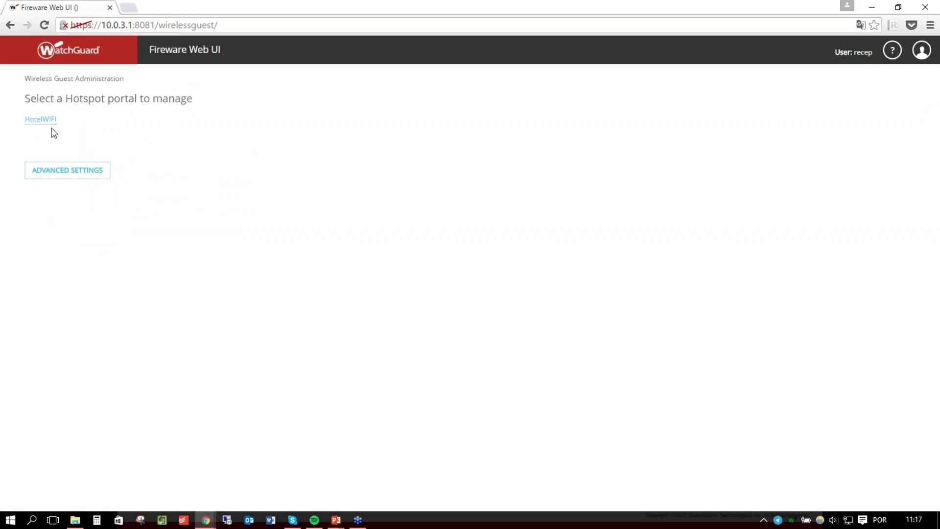
{"action": "left_click", "coordinate": [44, 120]}
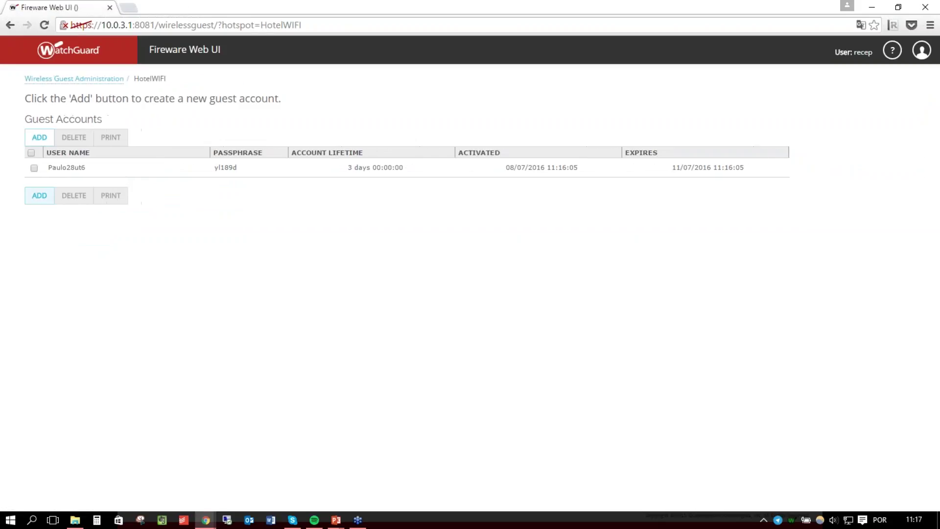
Add a new guest account, replacing the default user name prefix with a custom one.
{"action": "left_click", "coordinate": [39, 195]}
{"action": "left_click_drag", "start_coordinate": [477, 187], "coordinate": [322, 162]}
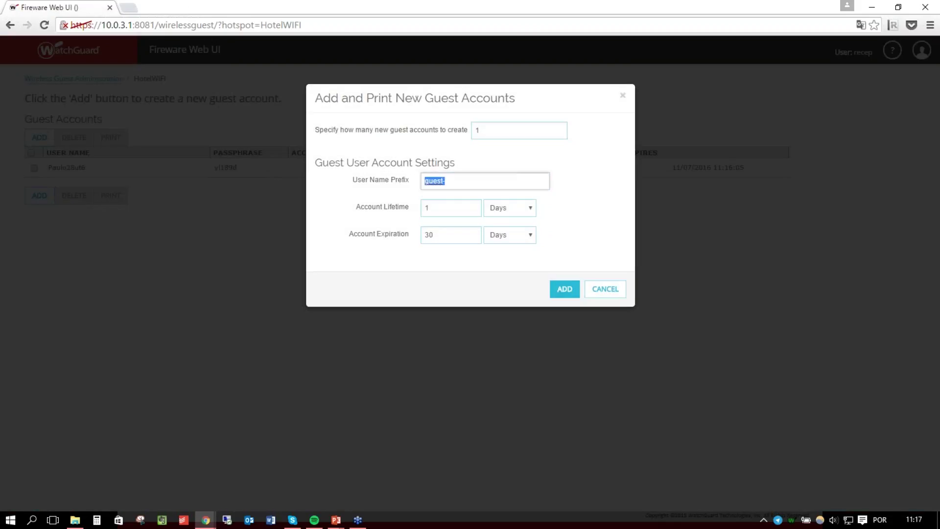
{"action": "type", "text": "lo"}
{"action": "type", "text": "artur"}
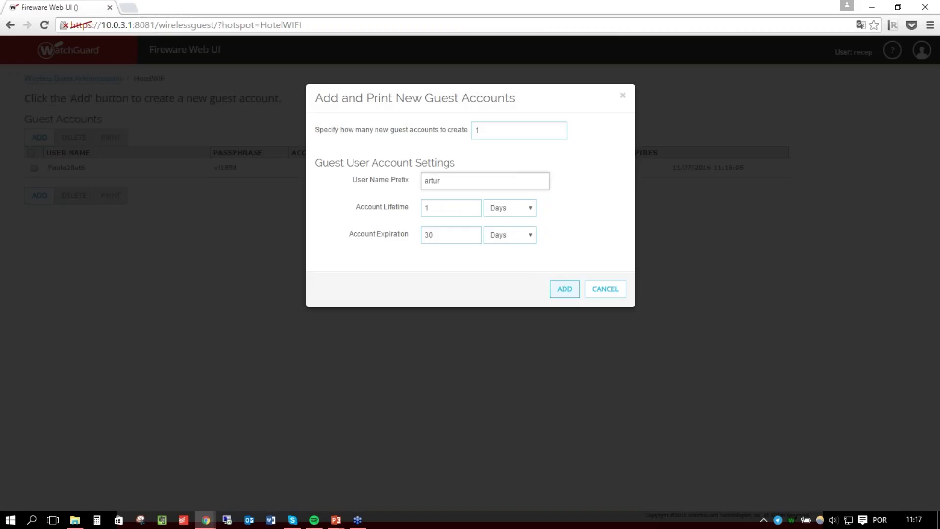
{"action": "left_click", "coordinate": [569, 293]}
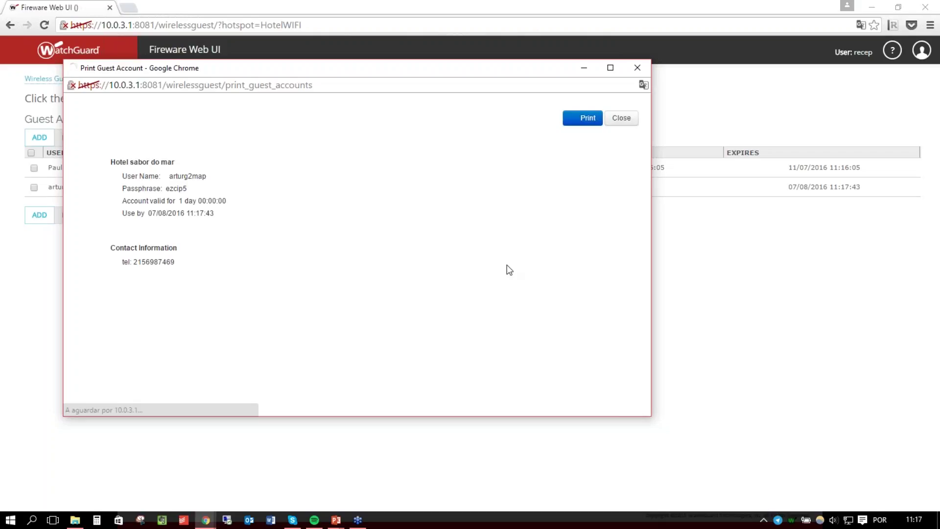
Inspect the printed voucher's logo and hotel contact details, then close the preview.
{"action": "left_click_drag", "start_coordinate": [411, 365], "coordinate": [104, 116]}
{"action": "left_click", "coordinate": [104, 102]}
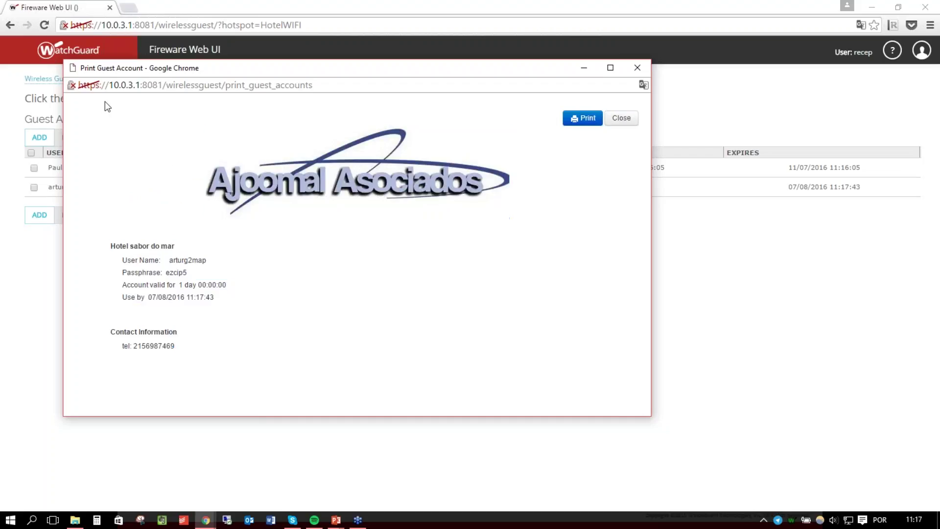
{"action": "mouse_move", "coordinate": [195, 134]}
{"action": "left_mouse_down"}
{"action": "mouse_move", "coordinate": [510, 216]}
{"action": "mouse_move", "coordinate": [203, 147]}
{"action": "mouse_move", "coordinate": [178, 131]}
{"action": "mouse_move", "coordinate": [516, 200]}
{"action": "mouse_move", "coordinate": [194, 123]}
{"action": "left_mouse_up"}
{"action": "left_click", "coordinate": [557, 211]}
{"action": "left_click", "coordinate": [529, 196]}
{"action": "left_click", "coordinate": [152, 107]}
{"action": "mouse_move", "coordinate": [178, 350]}
{"action": "left_mouse_down"}
{"action": "mouse_move", "coordinate": [109, 324]}
{"action": "mouse_move", "coordinate": [180, 348]}
{"action": "left_mouse_up"}
{"action": "left_click", "coordinate": [109, 325]}
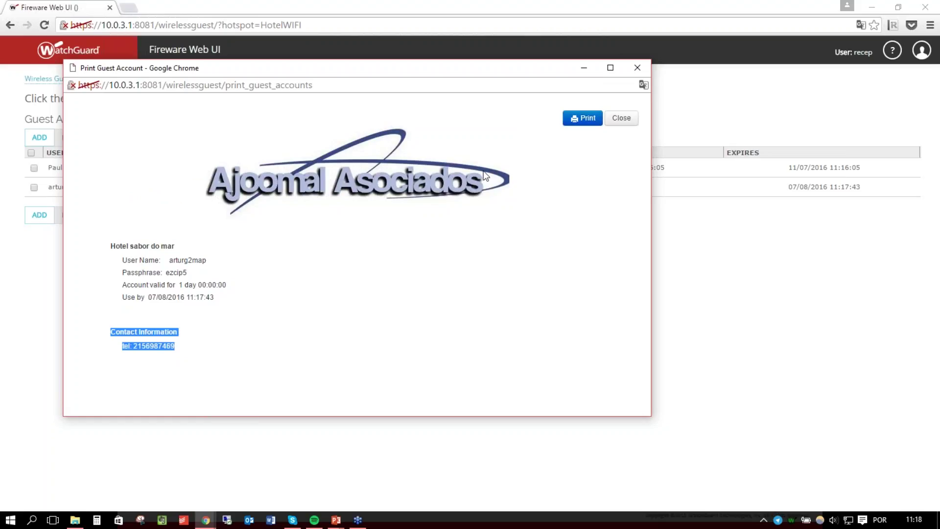
{"action": "left_click", "coordinate": [637, 67]}
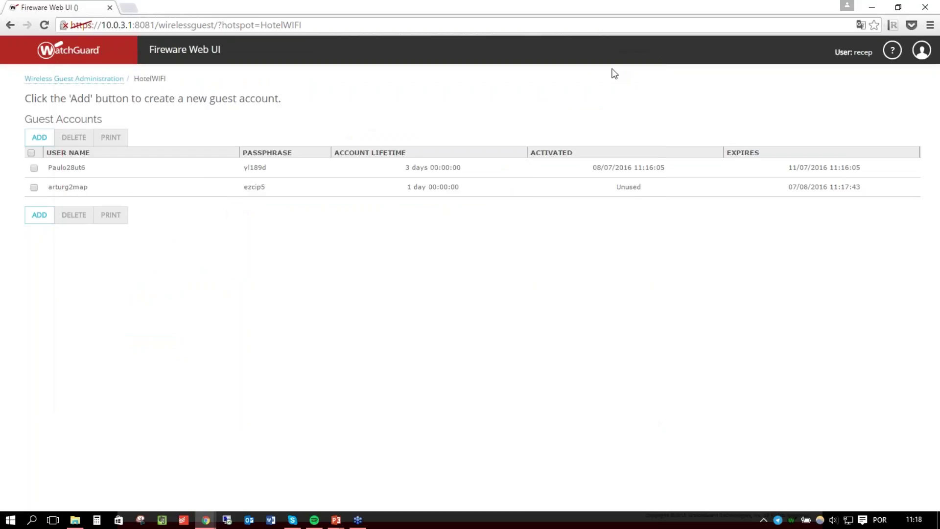
Go back to the hotspot portal list and log out of the guest administrator session.
{"action": "left_click", "coordinate": [104, 79]}
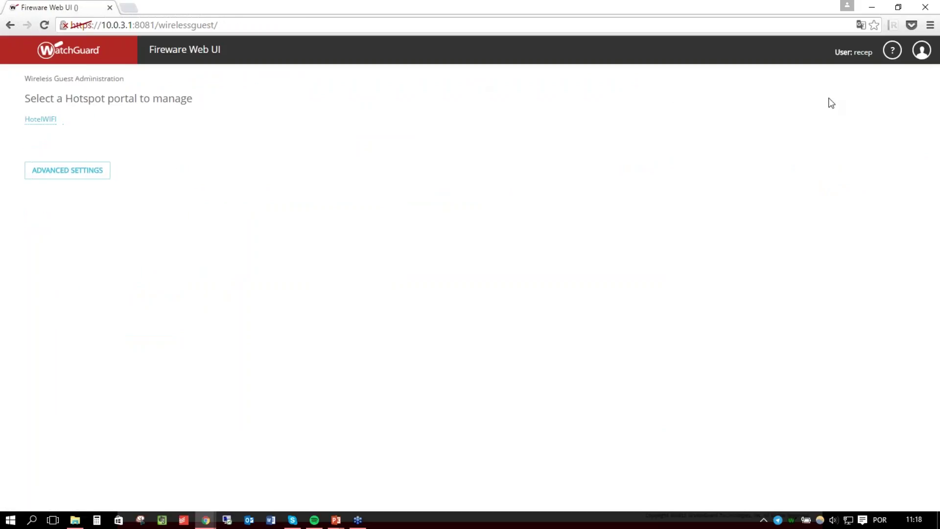
{"action": "mouse_move", "coordinate": [898, 65]}
{"action": "left_click", "coordinate": [873, 75]}
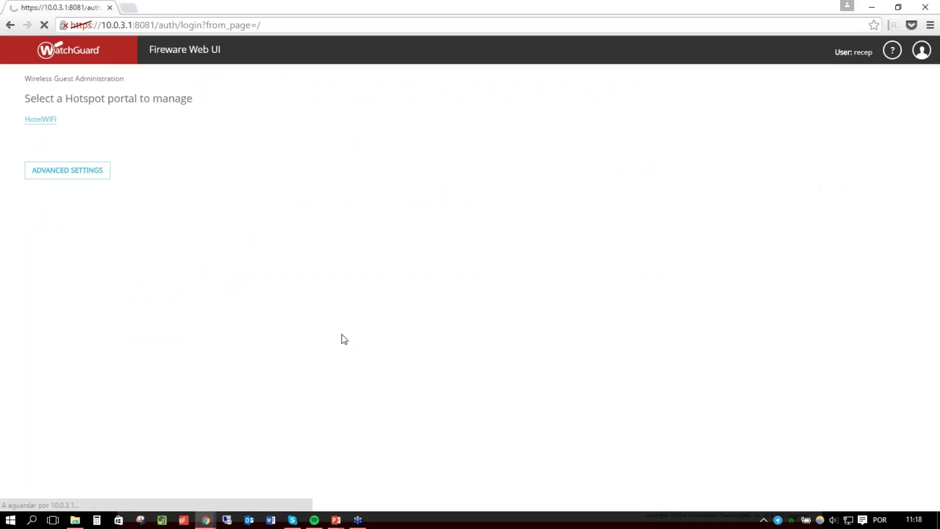
Sign in with the admin user name and its passphrase.
{"action": "type", "text": "admin"}
{"action": "key", "text": "BackSpace"}
{"action": "key", "text": "BackSpace"}
{"action": "key", "text": "BackSpace"}
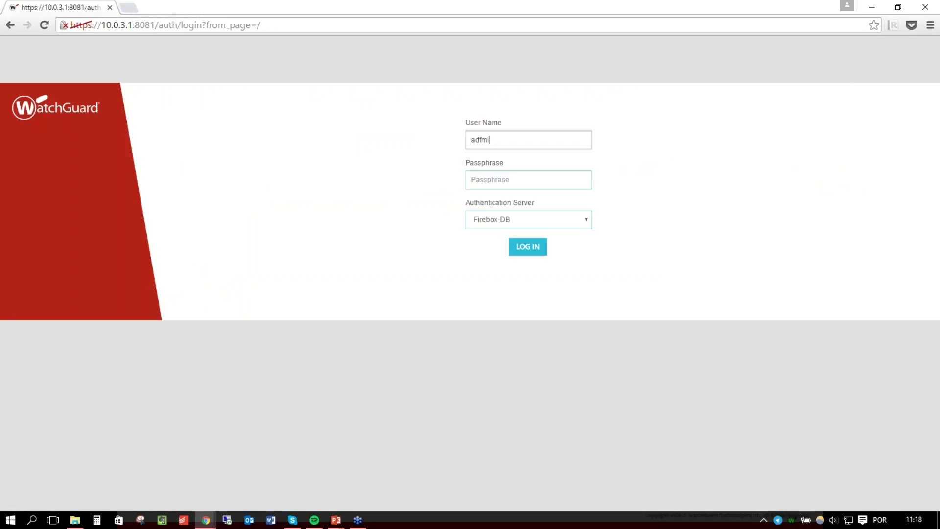
{"action": "type", "text": "min"}
{"action": "key", "text": "Tab"}
{"action": "type", "text": "********"}
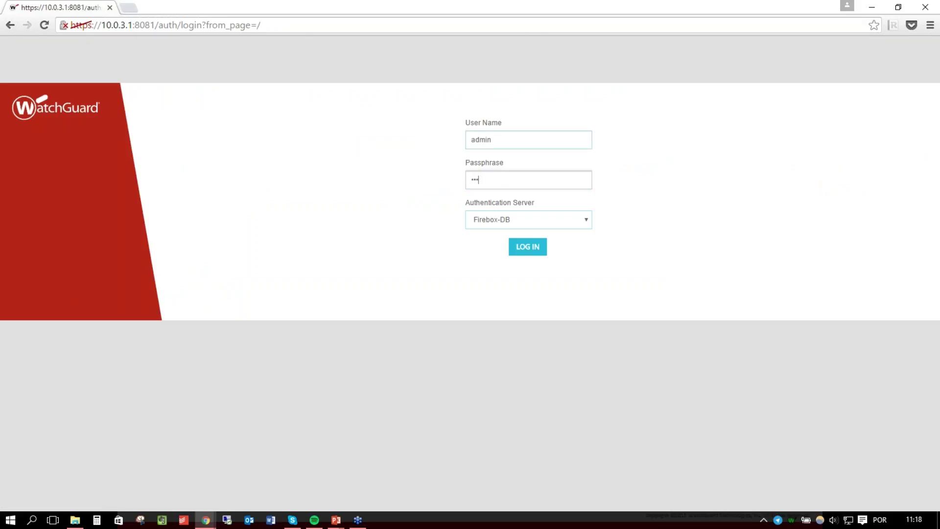
{"action": "type", "text": "*"}
{"action": "key", "text": "Return"}
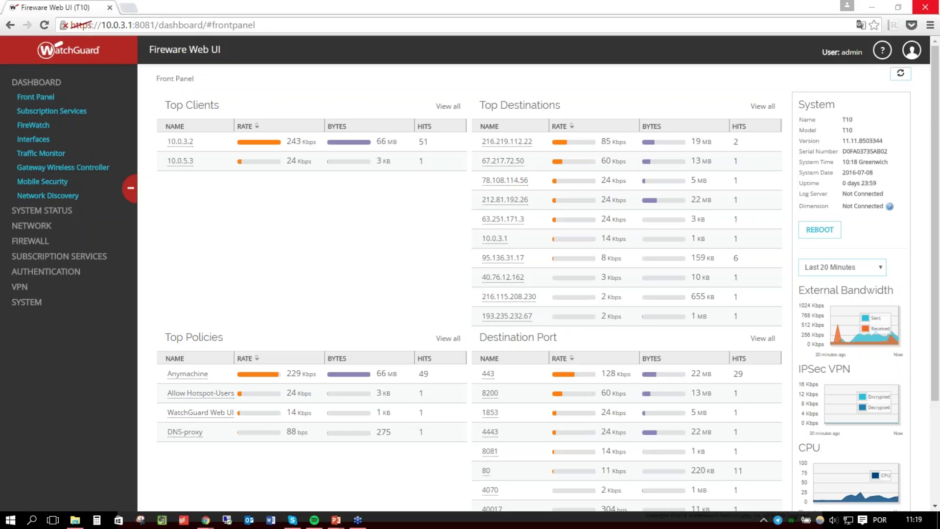
Open Network > Authentication > Hotspot to view the HotelWIFI hotspot settings.
{"action": "left_click", "coordinate": [31, 225]}
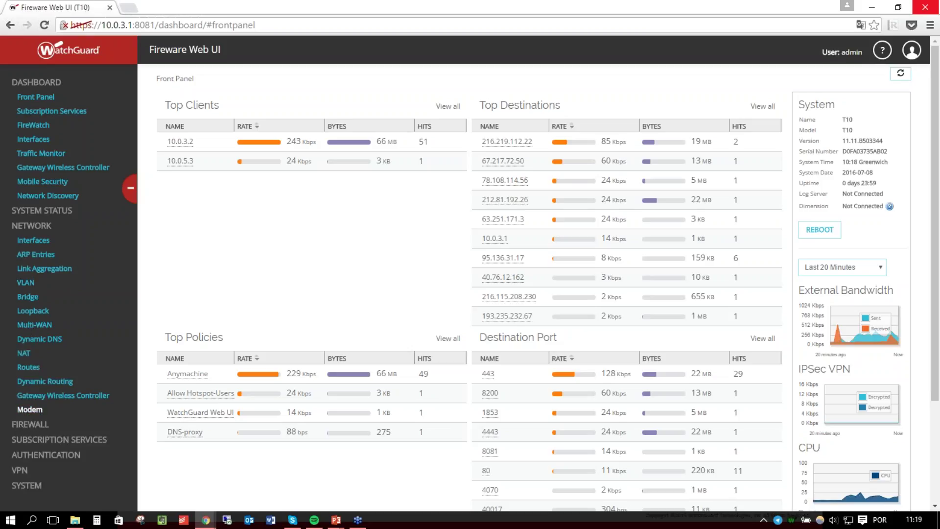
{"action": "left_click", "coordinate": [37, 454]}
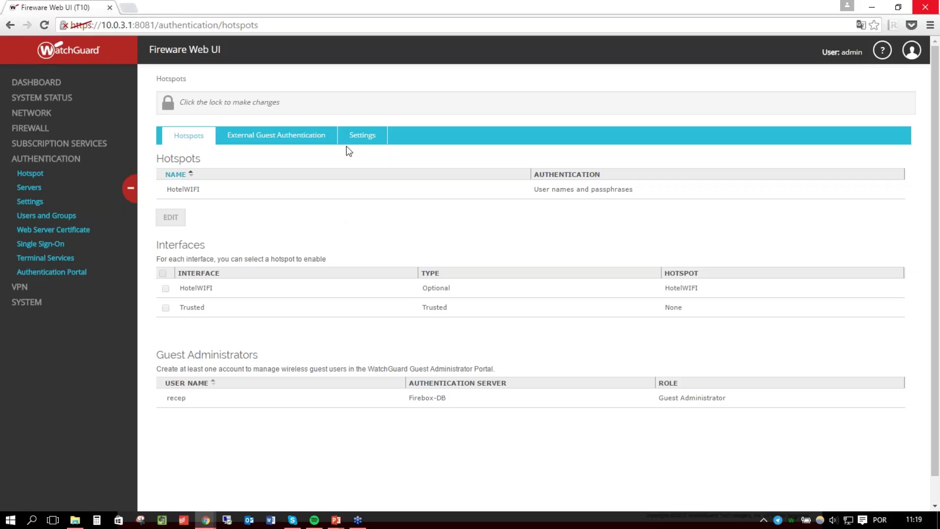
{"action": "triple_click", "coordinate": [442, 136]}
{"action": "left_click", "coordinate": [442, 136]}
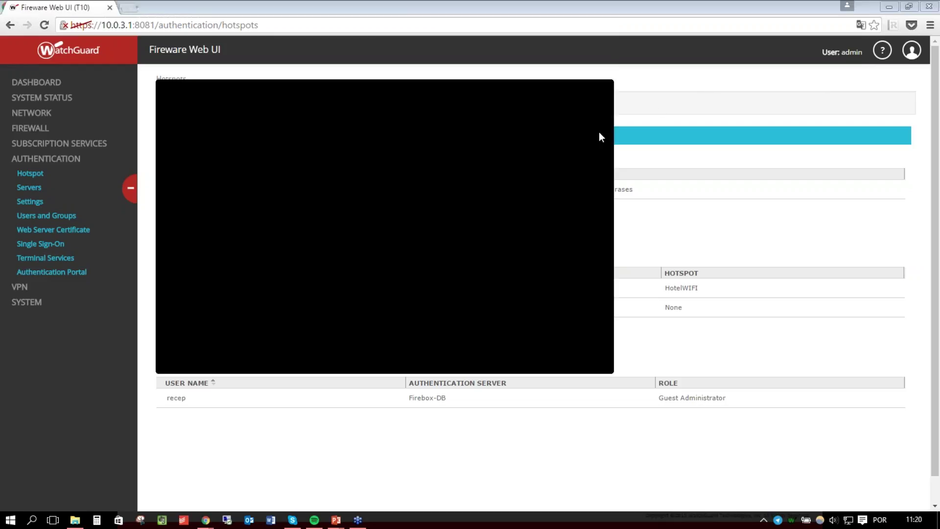
{"action": "left_click", "coordinate": [636, 196]}
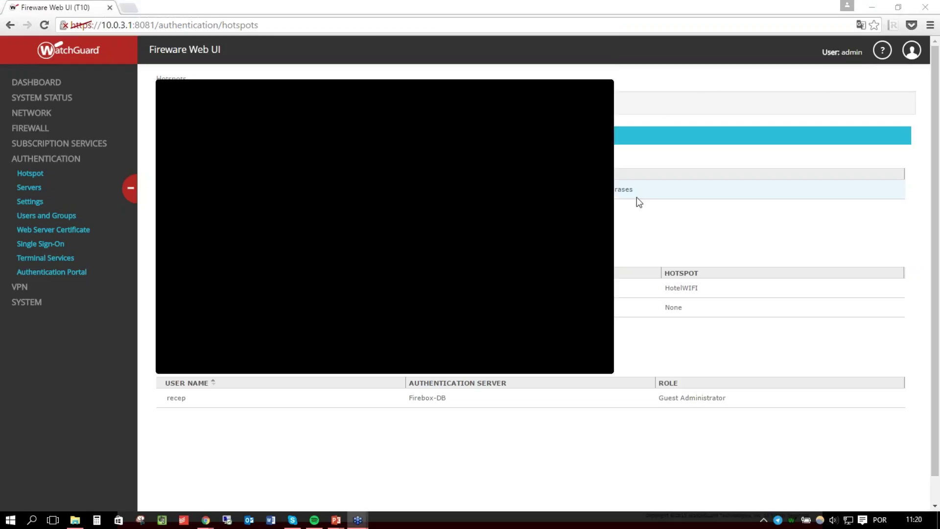